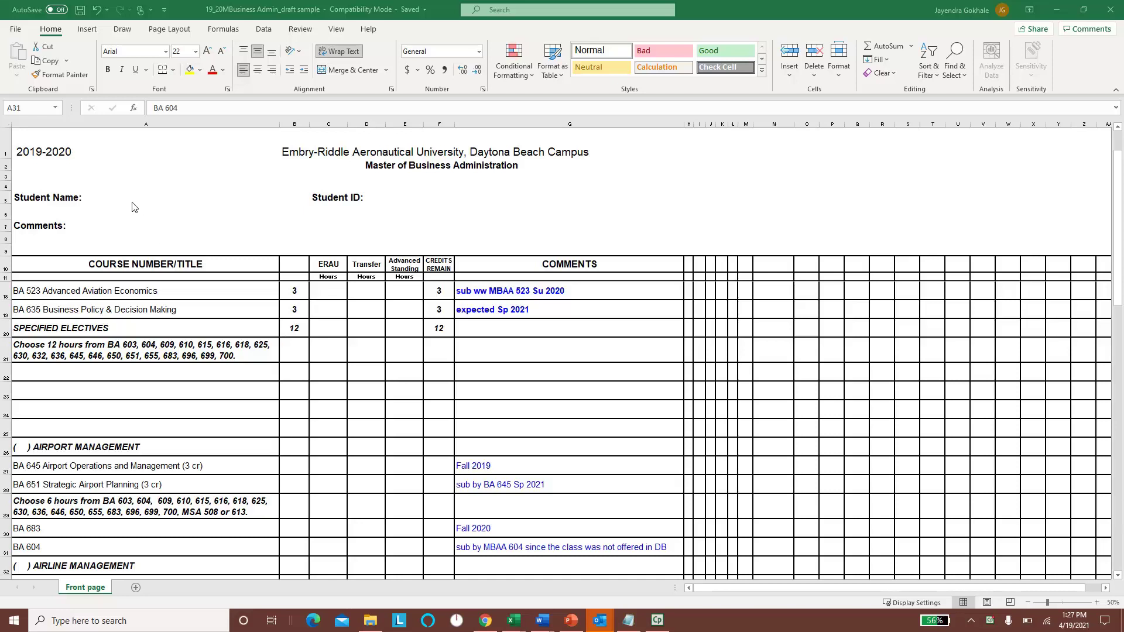
Open cell A5 'Student Name:' for editing with the caret after the label
left_click(132, 202)
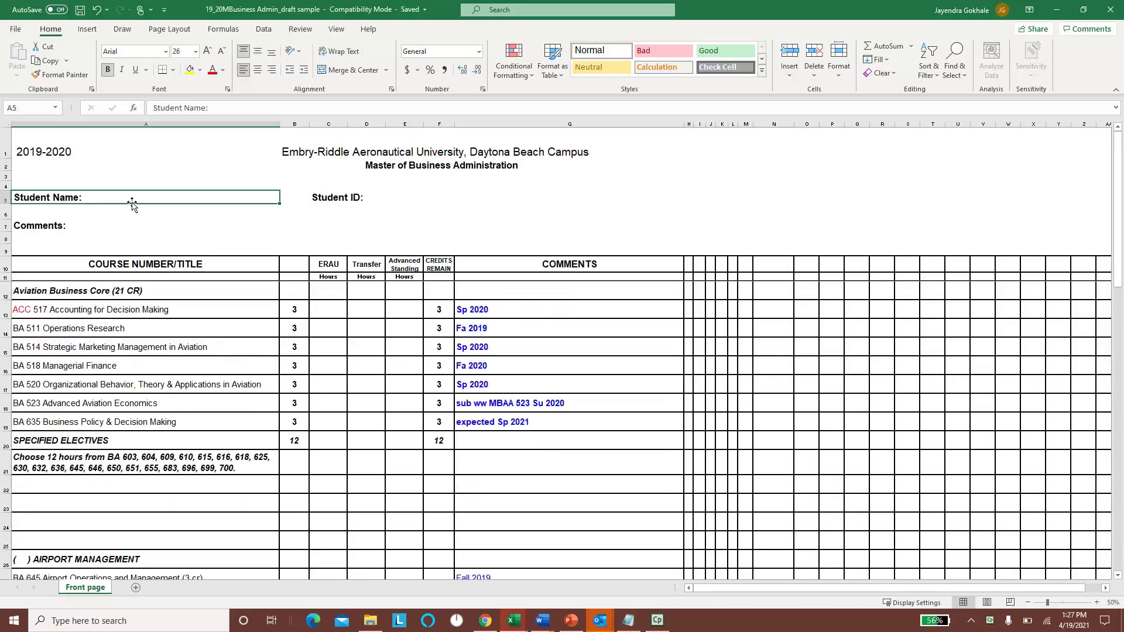
double_click(133, 202)
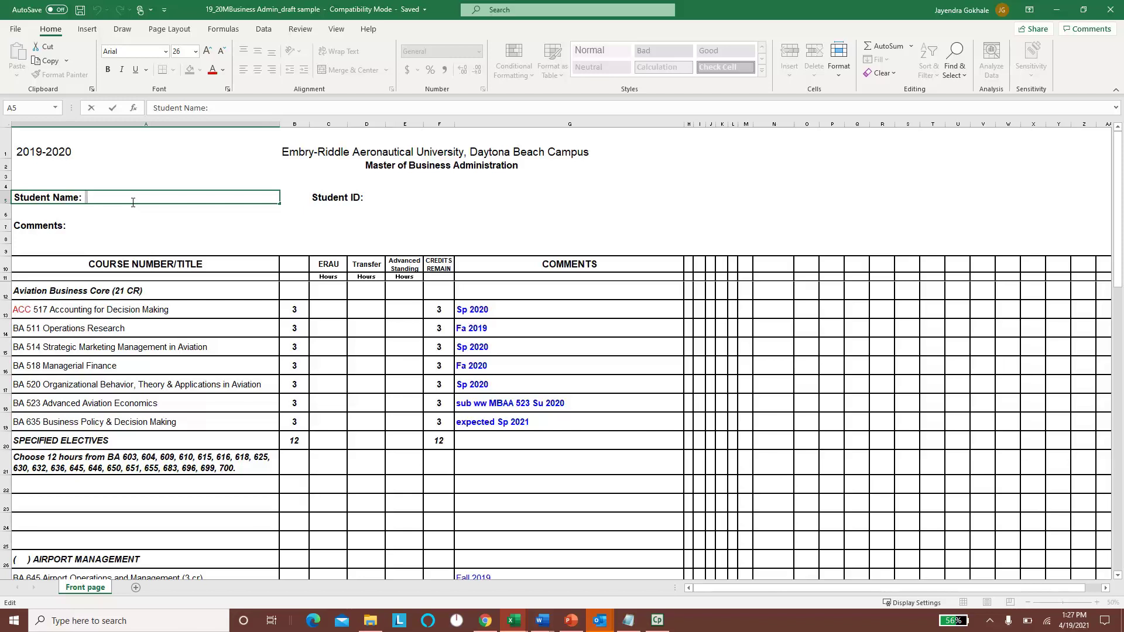
Enter the student's full name after the 'Student Name:' label in A5
type("ABC XYZ")
key("BackSpace")
type("YZ")
key("Return")
Append the student's ID number after the 'Student ID:' label in C5
key("Up")
key("Right")
key("Right")
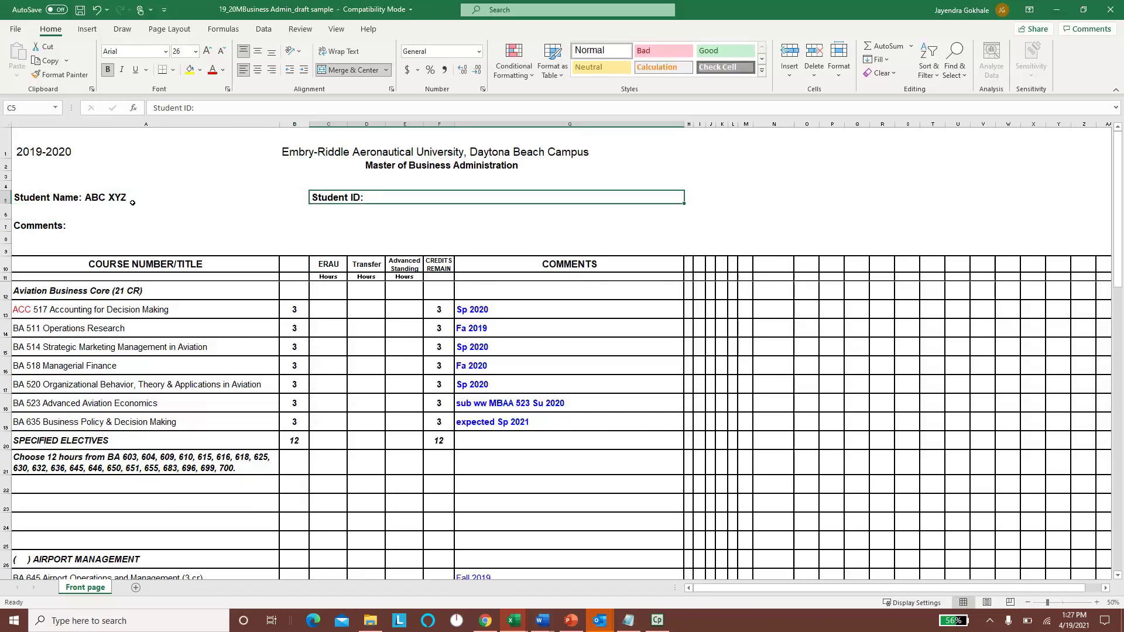
key("F2")
type("123456")
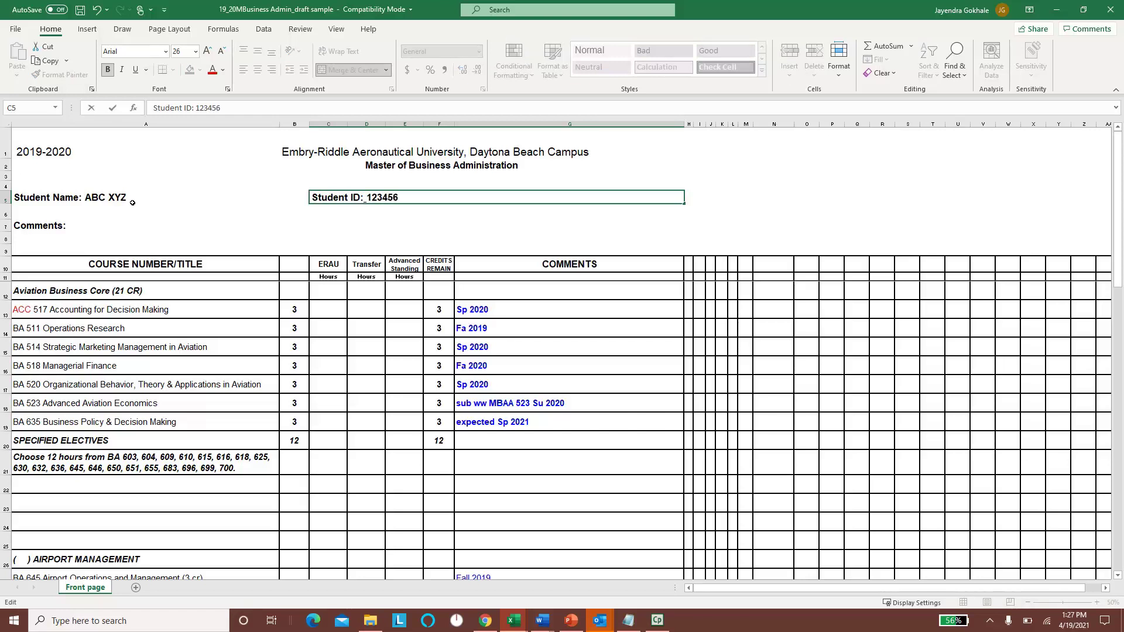
key("Return")
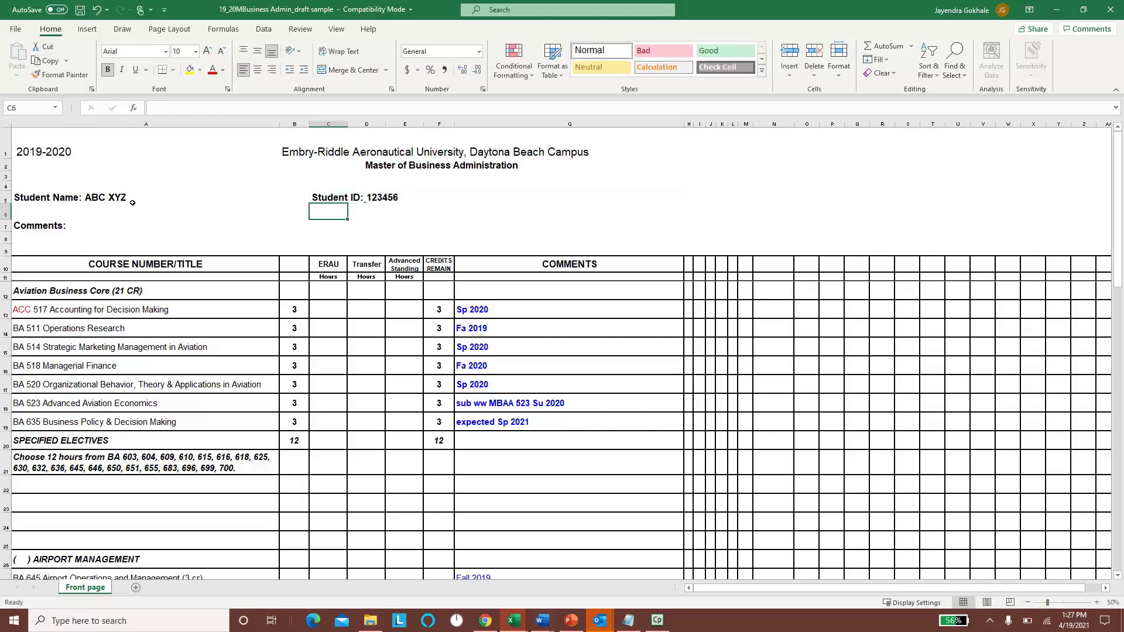
key("Down")
key("Down")
key("Down")
key("Down")
key("Down")
key("Down")
key("Down")
key("Down")
key("Up")
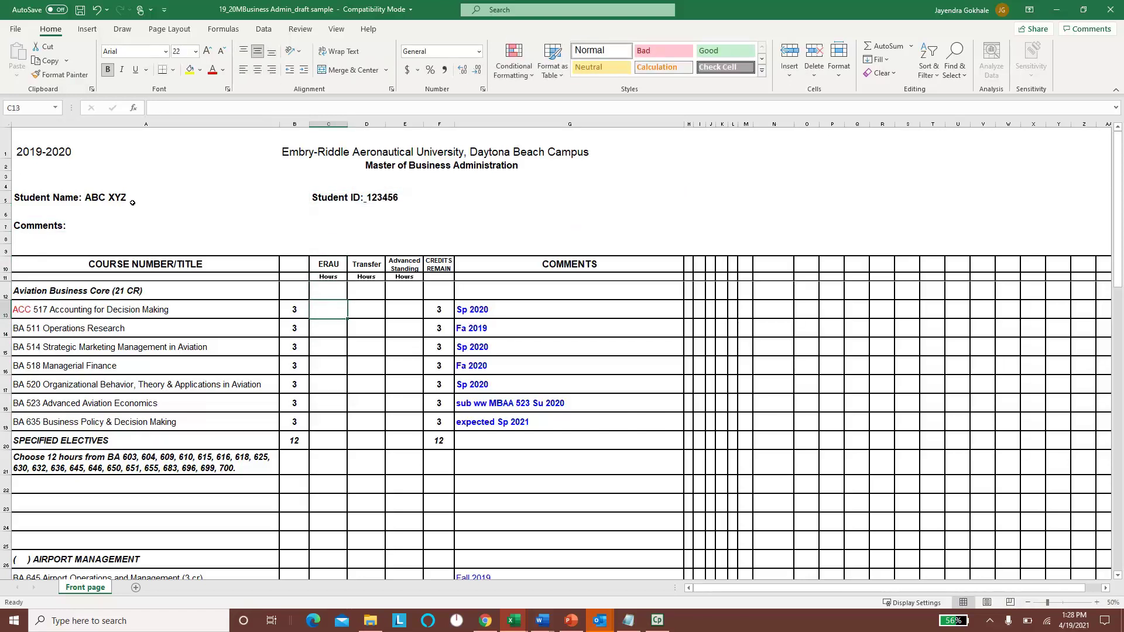
key("Right")
key("Right")
key("Right")
key("shift+Down")
key("shift+Down")
key("shift+Down")
key("shift+Down")
key("shift+Down")
key("shift+Down")
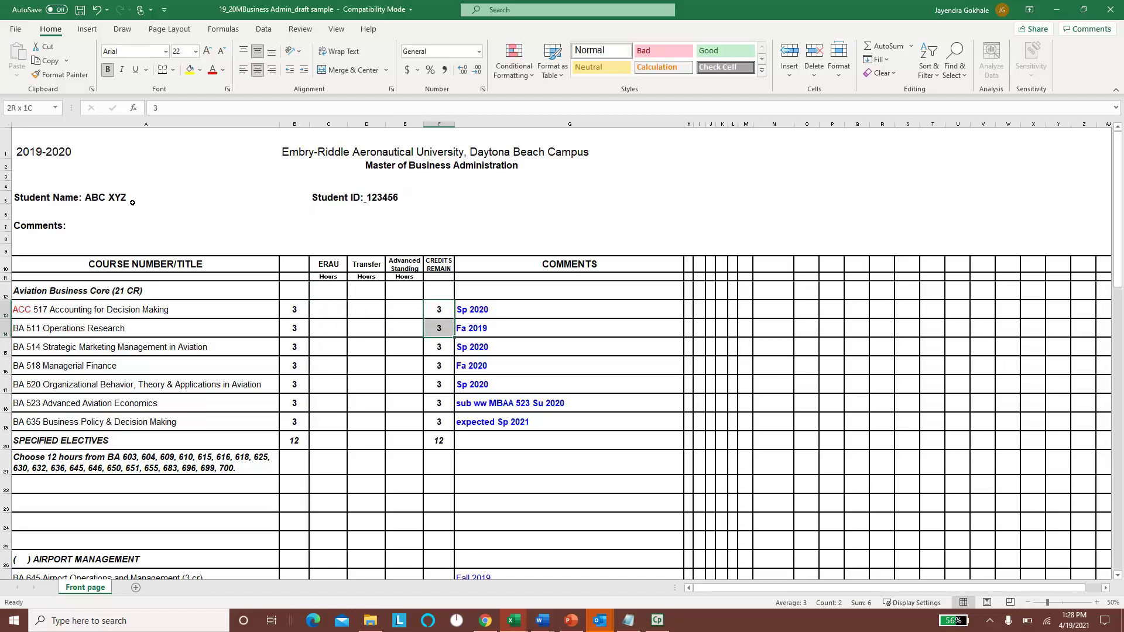
key("Right")
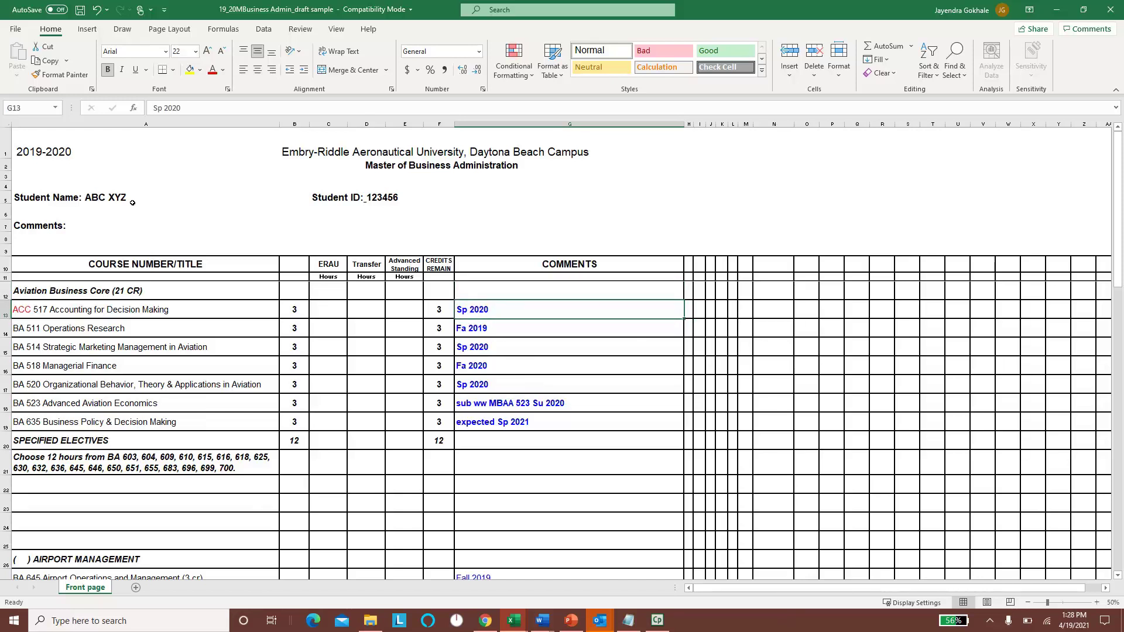
key("F2")
key("Escape")
key("Down")
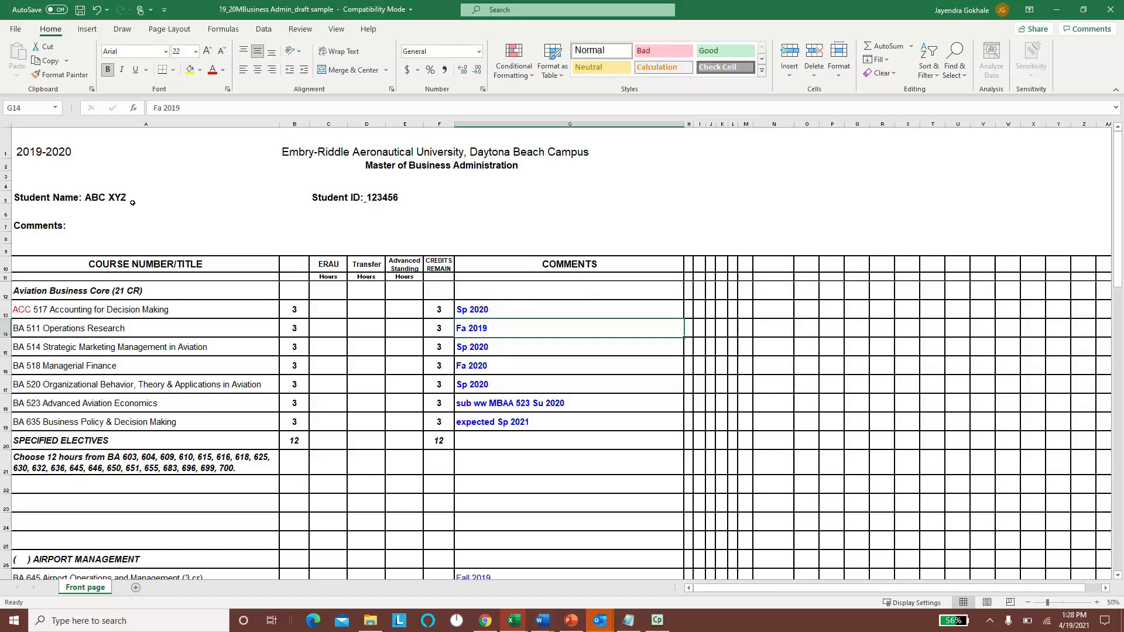
key("F2")
key("Return")
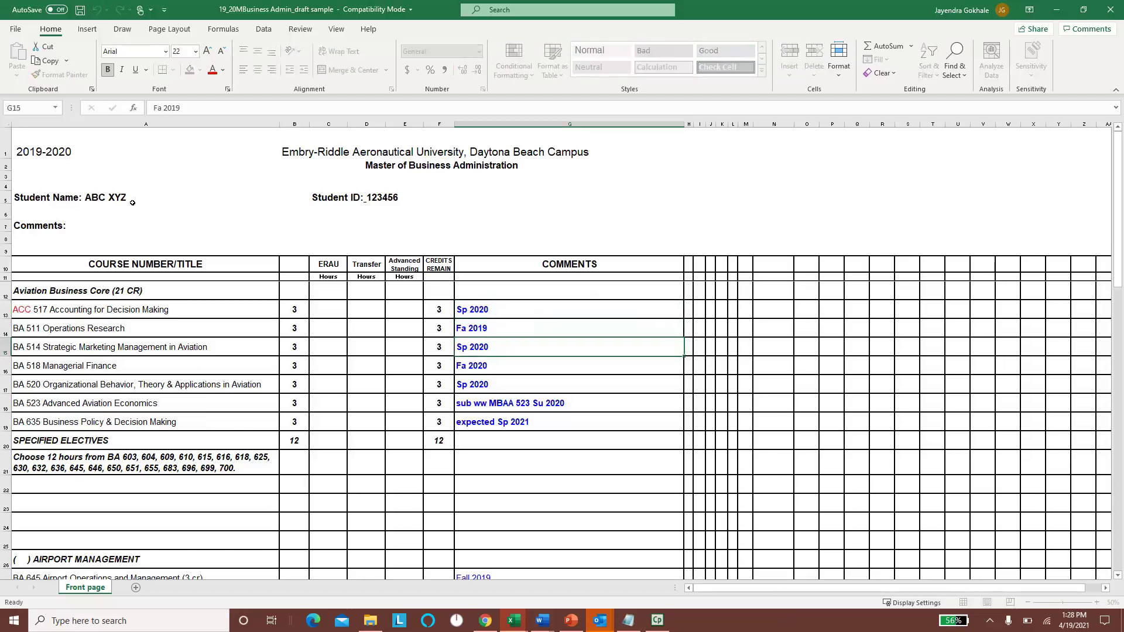
key("Left")
key("Left")
key("Left")
key("Left")
key("Left")
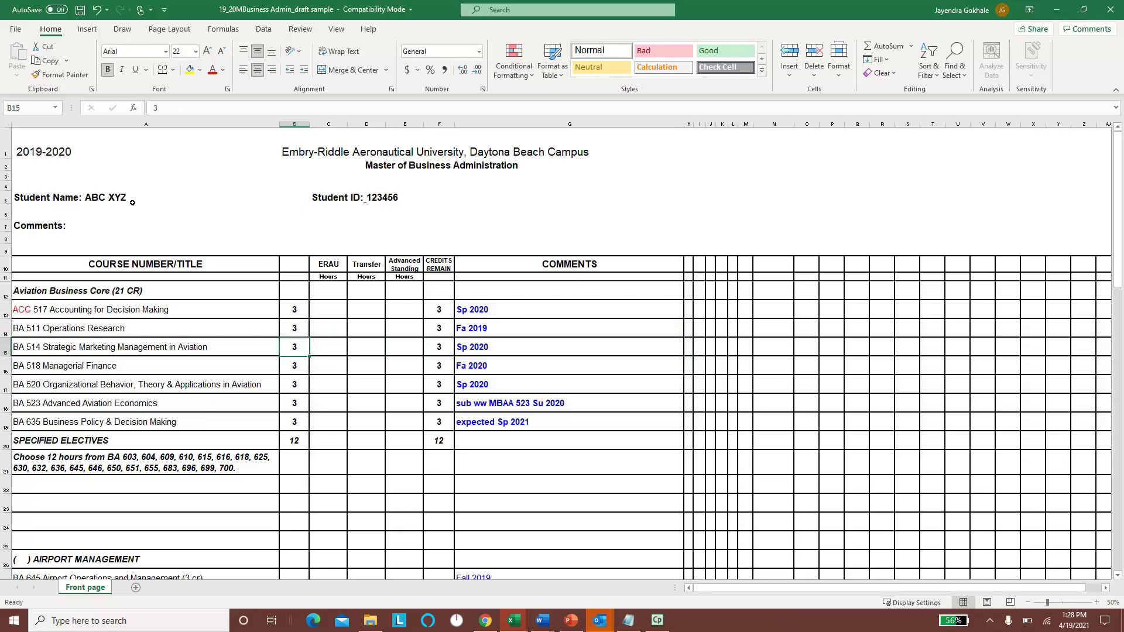
key("Up")
key("Up")
key("Right")
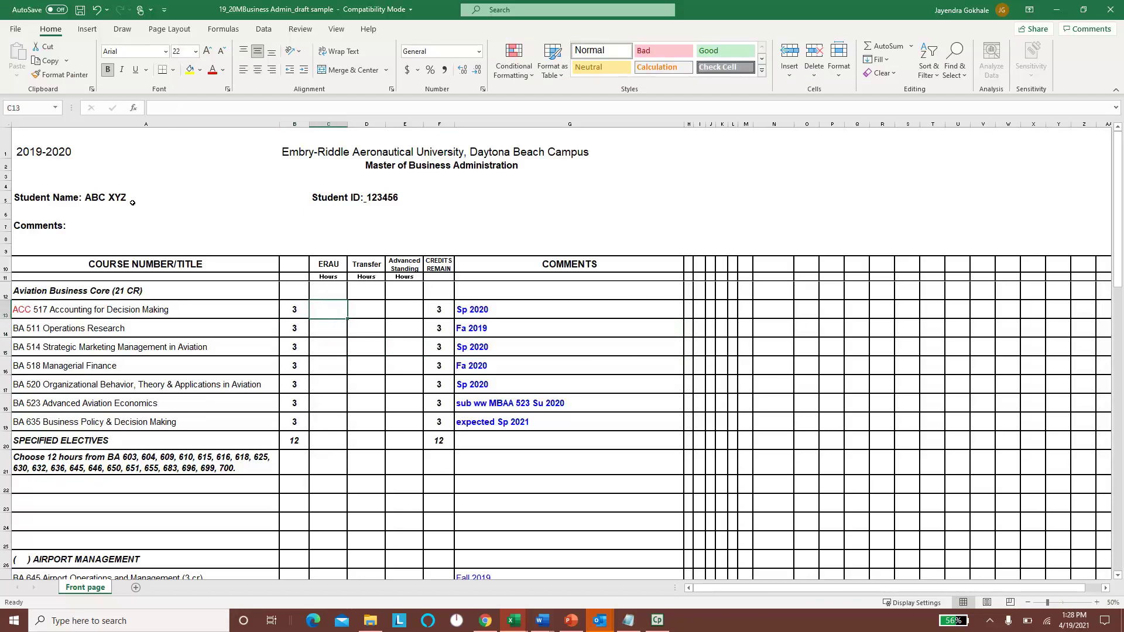
Enter 3 ERAU hours for each of the seven core courses in C13 through C19
type("3")
key("Return")
type("3")
key("Return")
type("3")
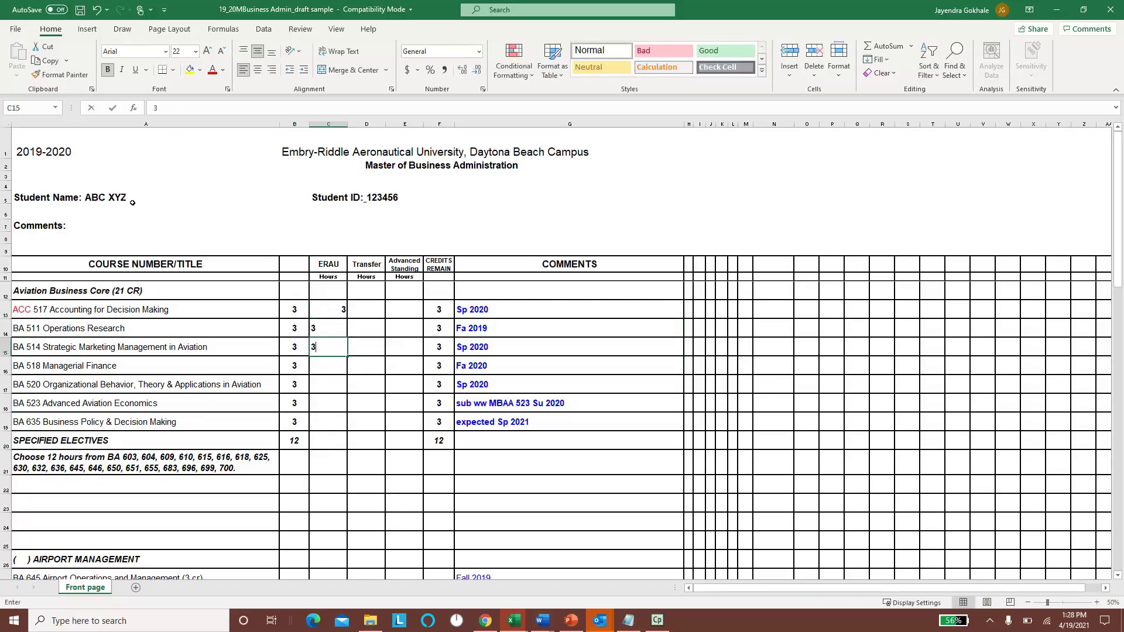
key("Return")
type("3")
key("Return")
type("3")
key("Return")
type("3")
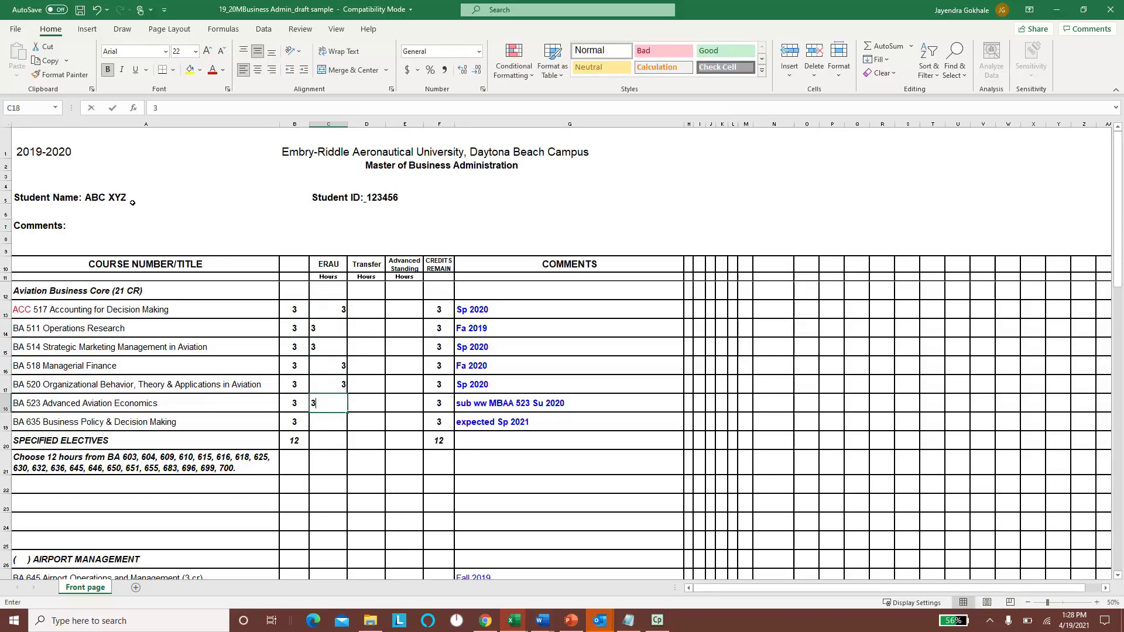
key("Return")
type("3")
key("Return")
Enter 12 ERAU hours for the specified electives in C20
type("12")
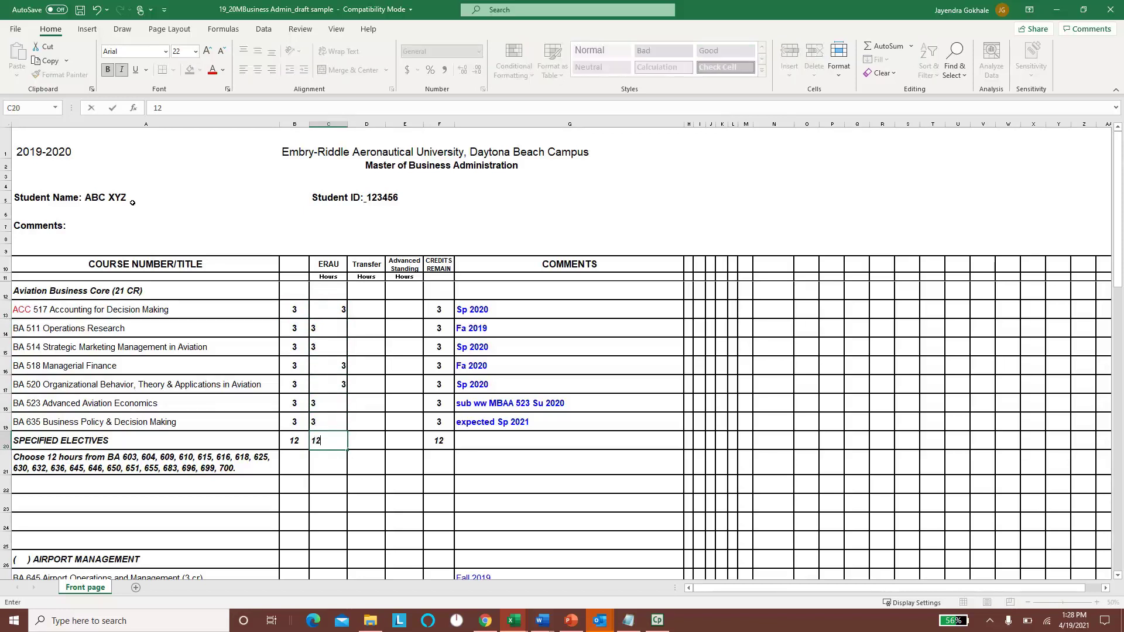
key("Right")
key("Right")
key("Up")
key("Right")
key("Right")
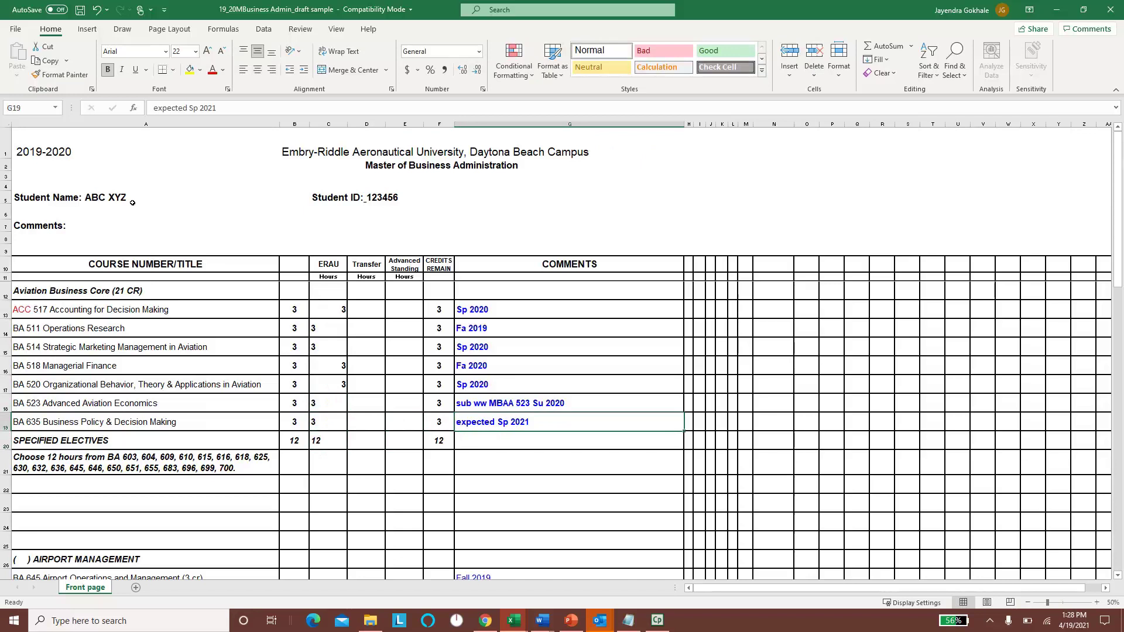
key("Left")
key("Left")
key("Left")
key("Left")
key("Left")
key("Left")
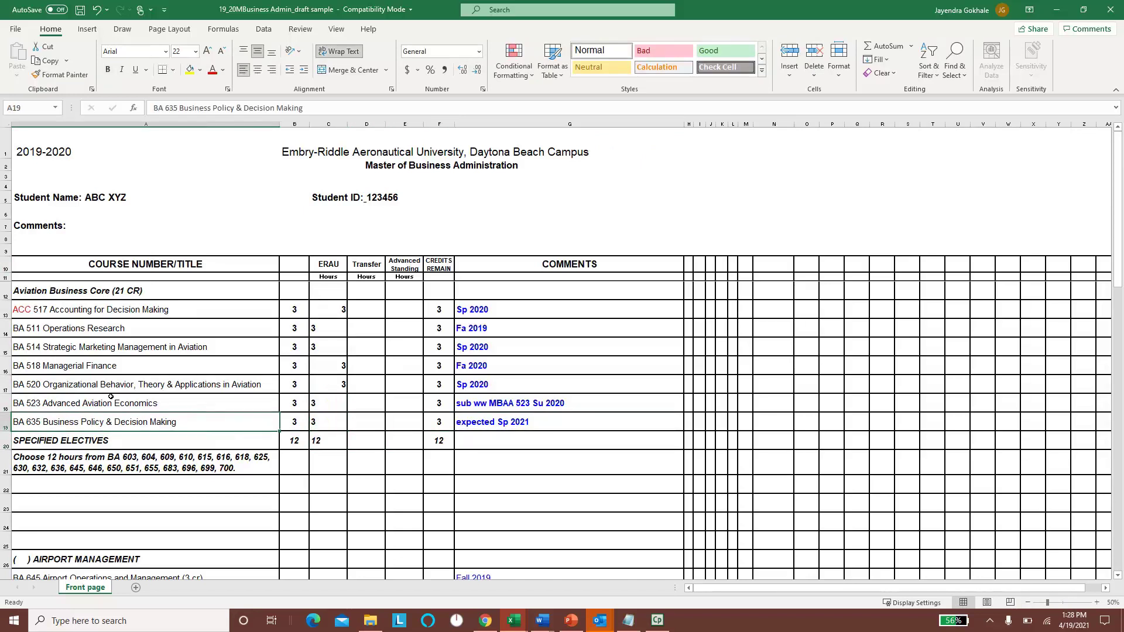
Review the last core course rows and the Airport Management comments
left_click_drag(112, 420, 496, 421)
left_click(496, 421)
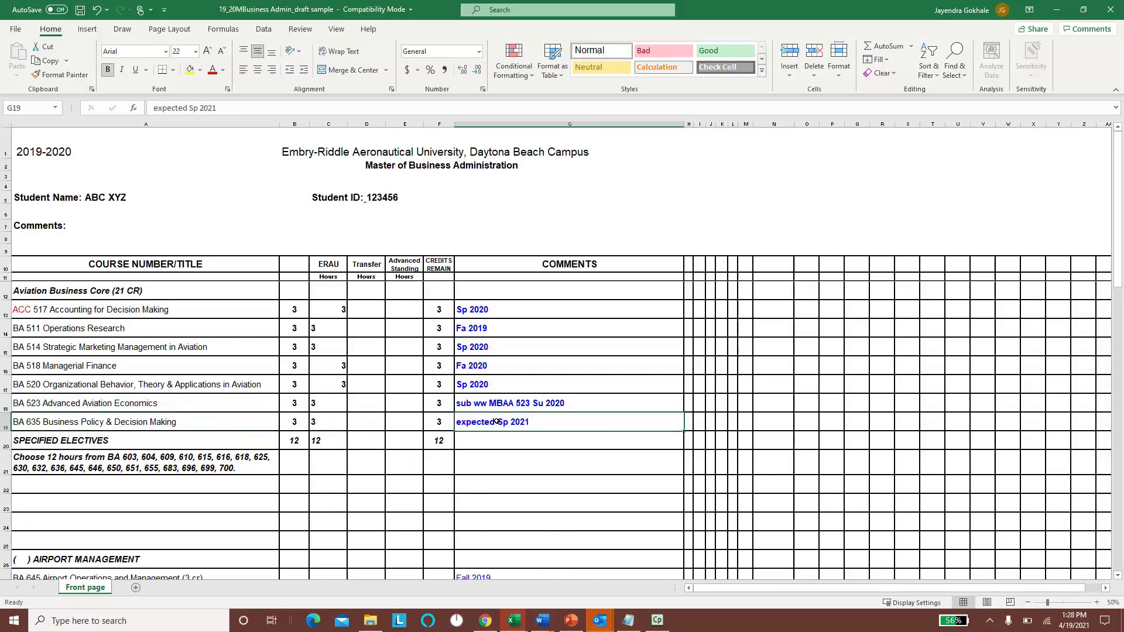
key("ctrl+Down")
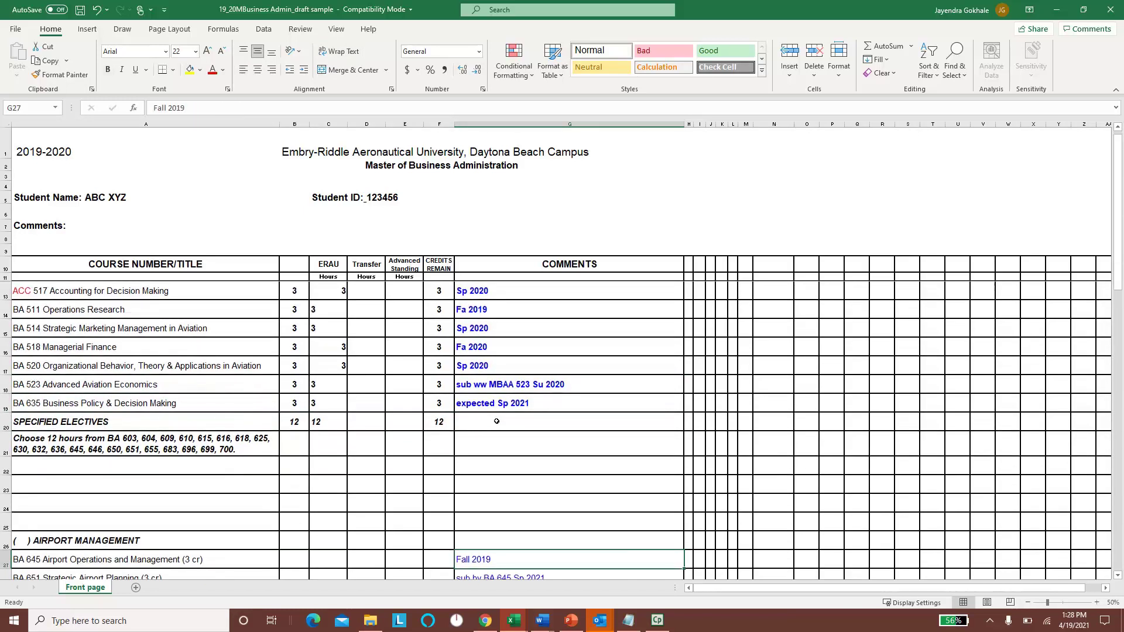
key("Down")
key("Down")
key("Down")
key("Down")
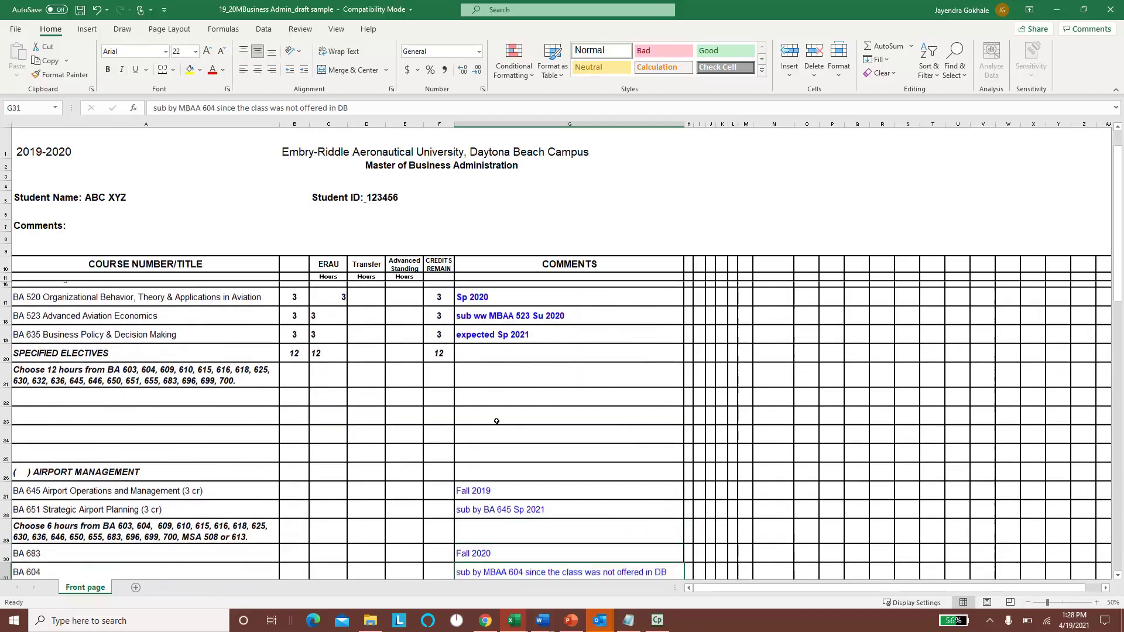
key("Up")
key("Up")
key("Up")
key("Up")
key("Down")
key("Down")
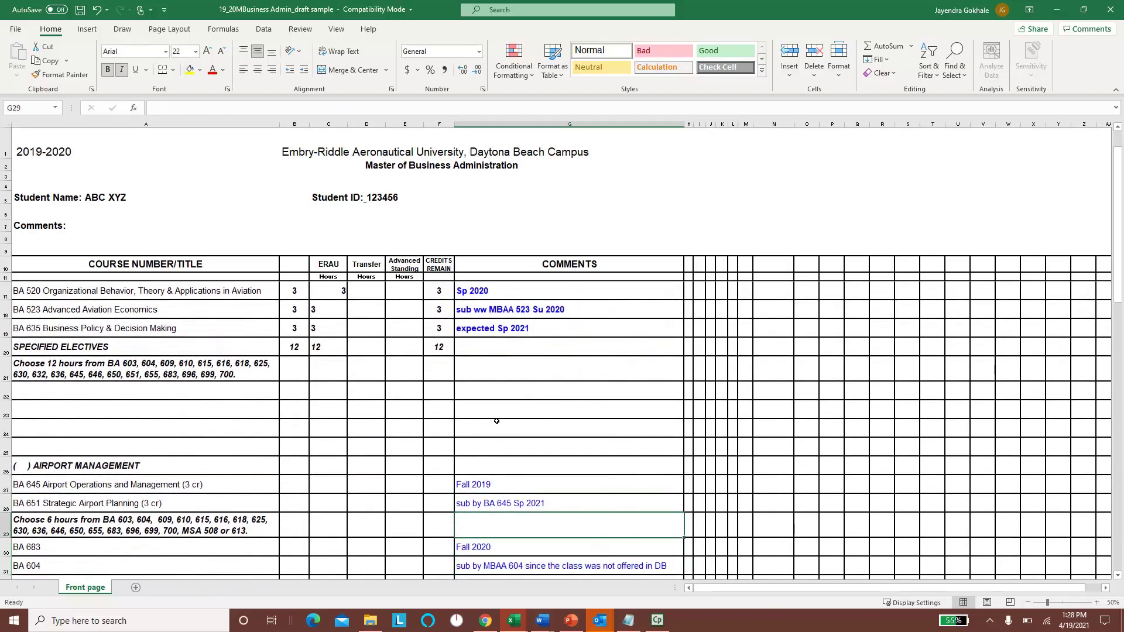
key("Down")
key("Down")
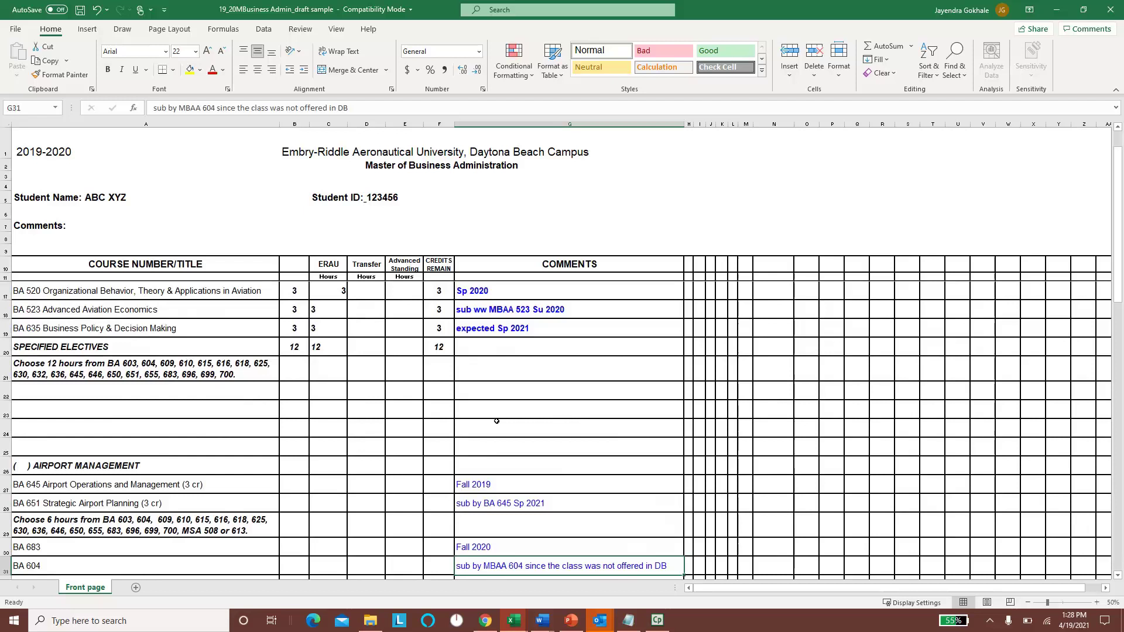
key("Up")
key("Up")
key("Up")
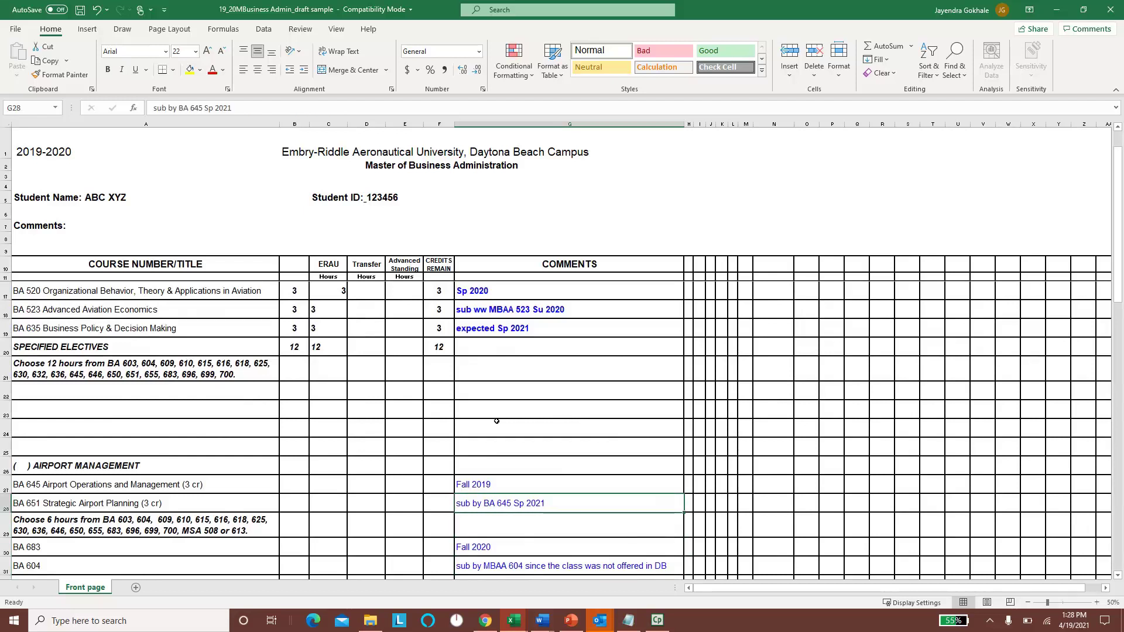
Inspect the BA 645 title and its Fall 2019 comment, leaving both unchanged
left_click(470, 484)
key("Home")
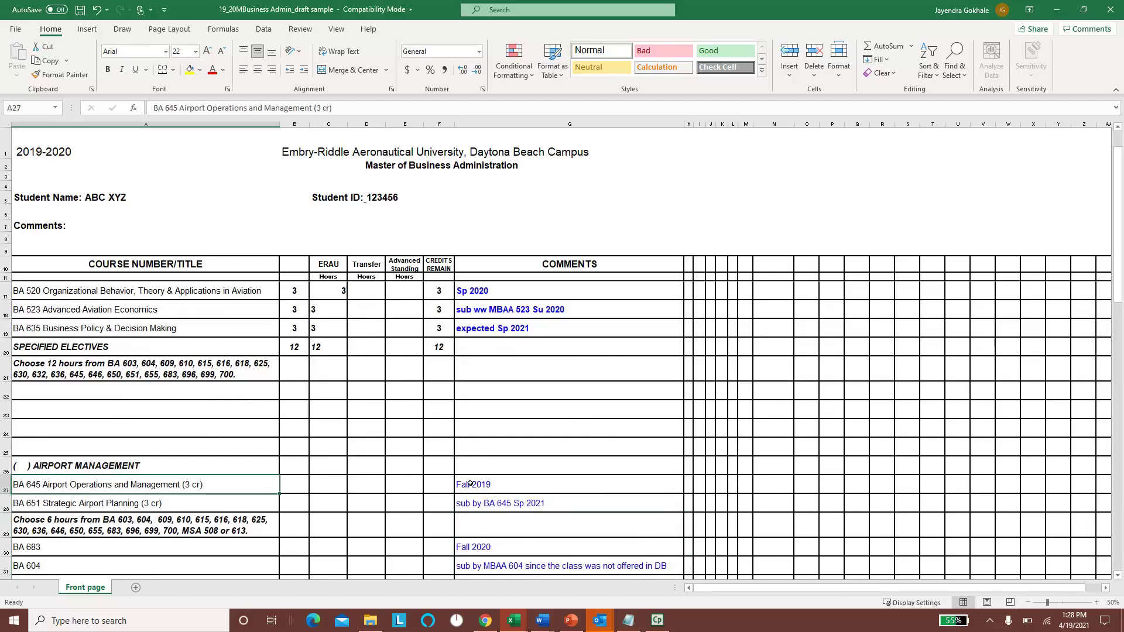
key("shift+Down")
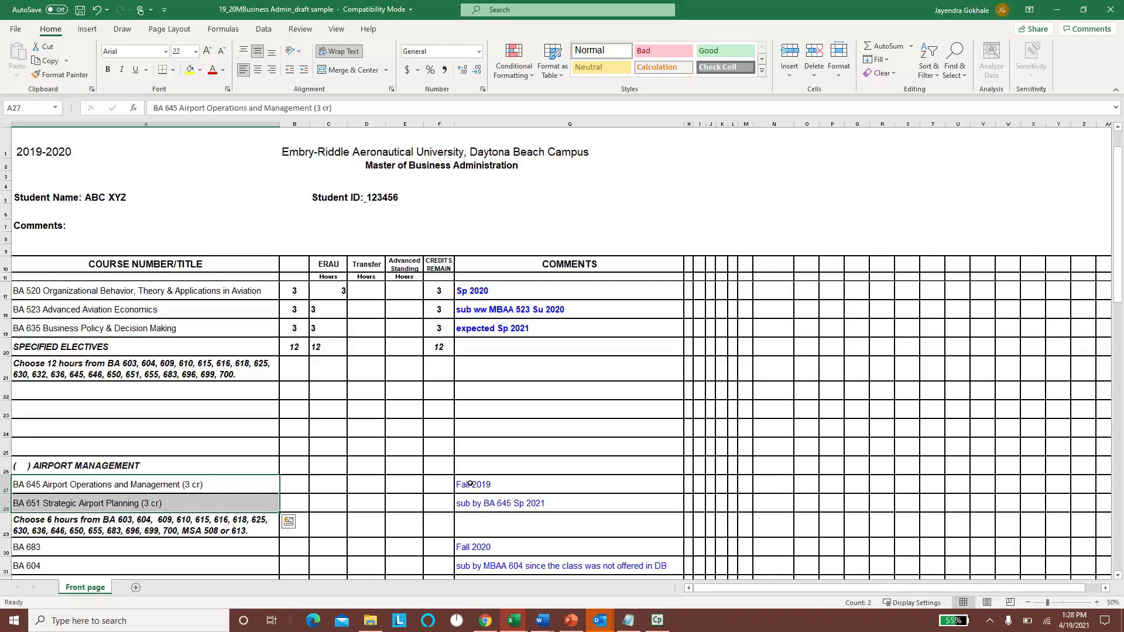
key("shift+Up")
key("shift+Up")
key("shift+Down")
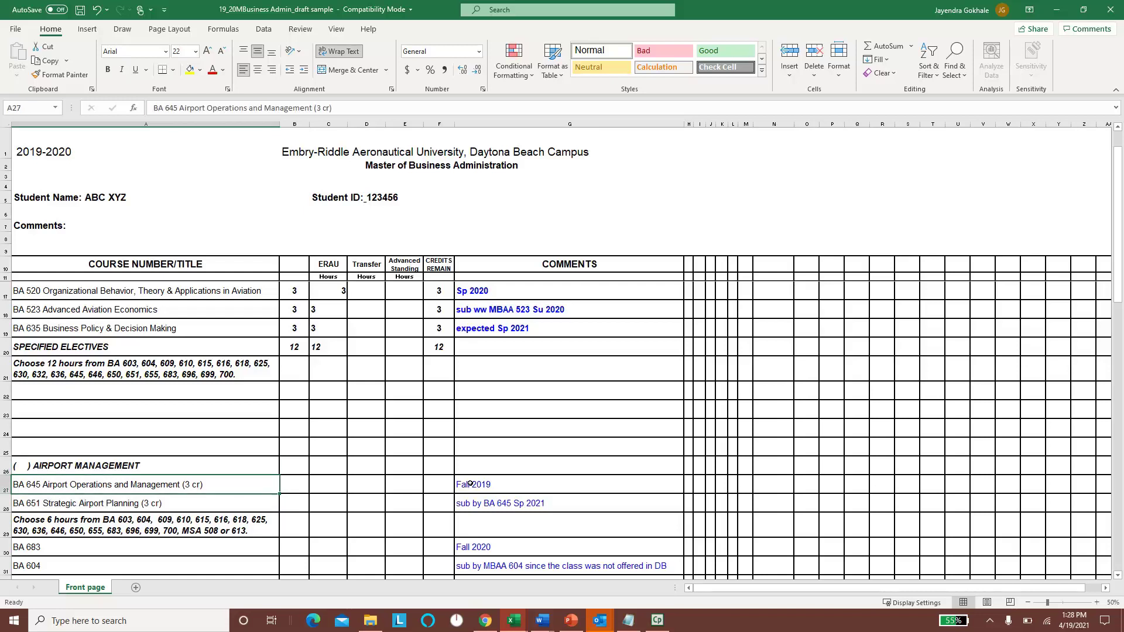
key("Right")
key("Right")
key("Right")
key("Right")
key("Right")
key("Right")
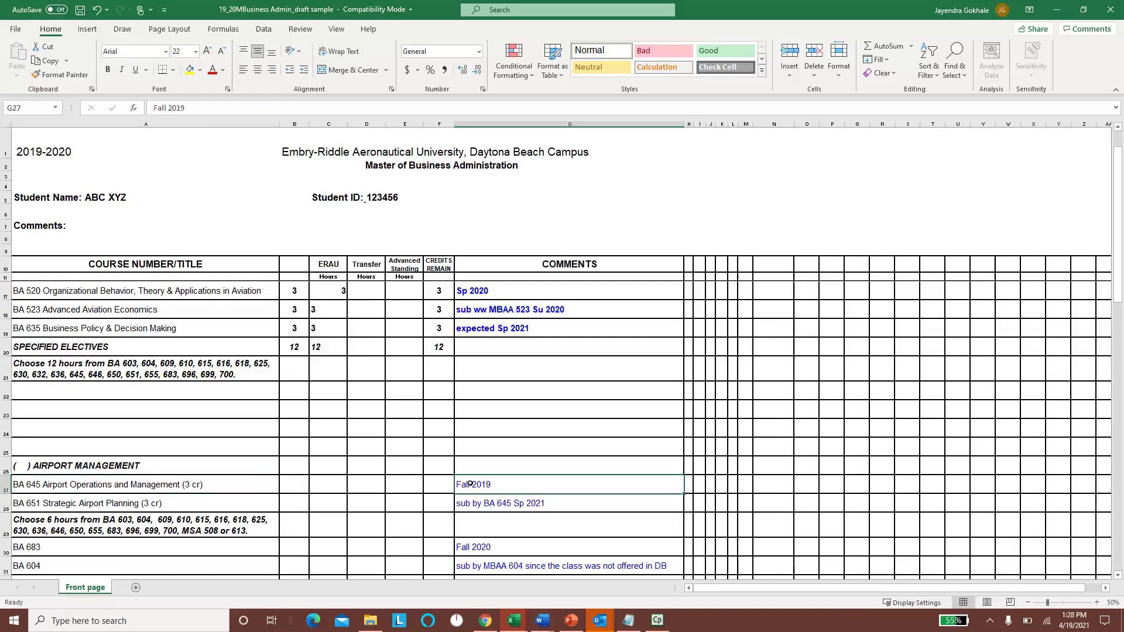
key("F2")
key("ctrl+shift+Left")
key("ctrl+shift+Left")
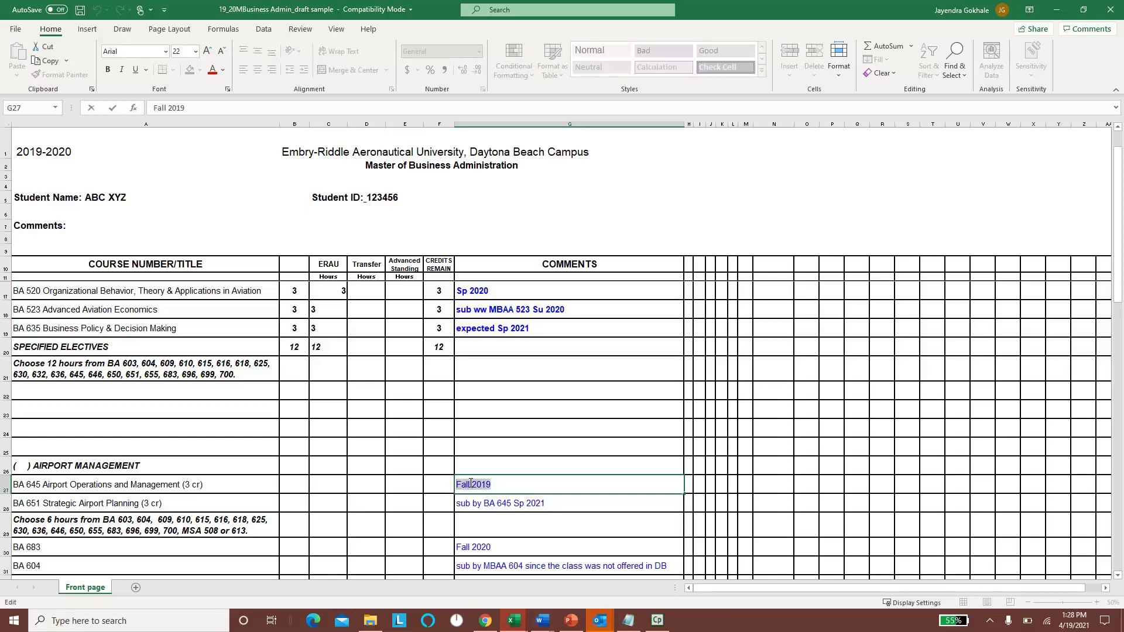
key("Return")
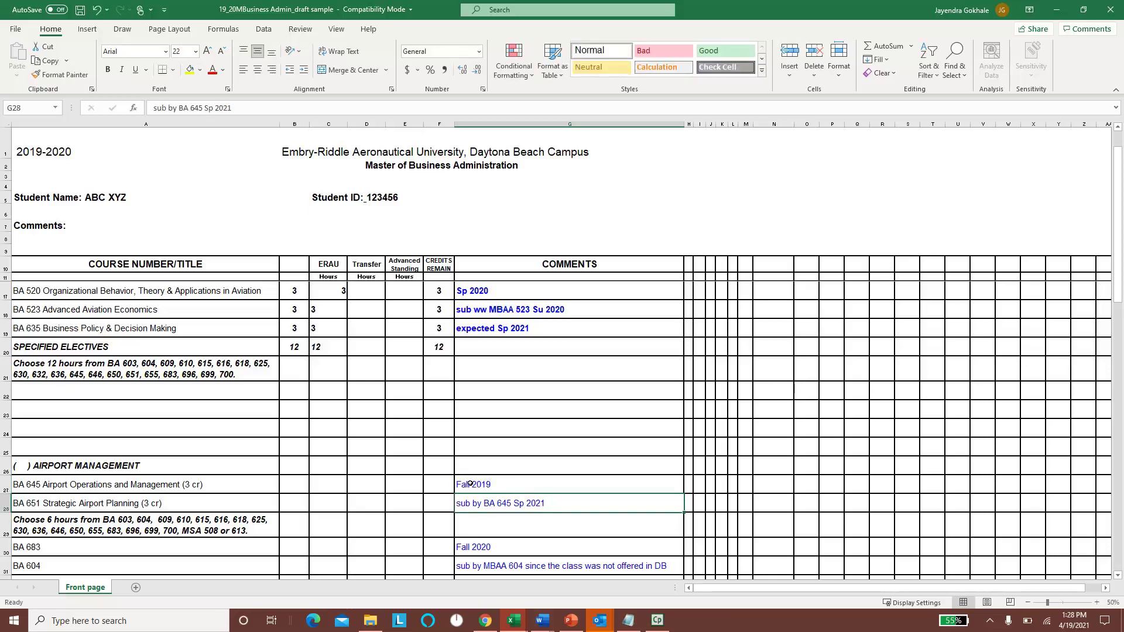
Inspect the BA 651 course title, leaving it unchanged
key("Home")
key("F2")
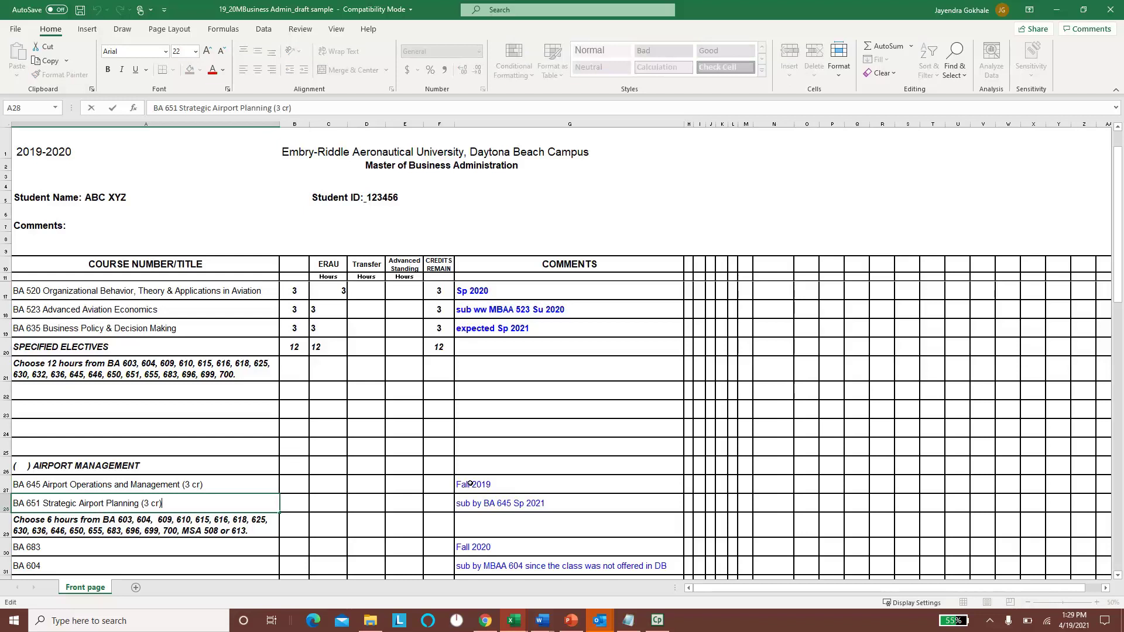
key("shift+Left")
key("shift+Left")
key("shift+Left")
key("shift+Left")
key("shift+Left")
key("shift+Left")
key("Return")
key("Up")
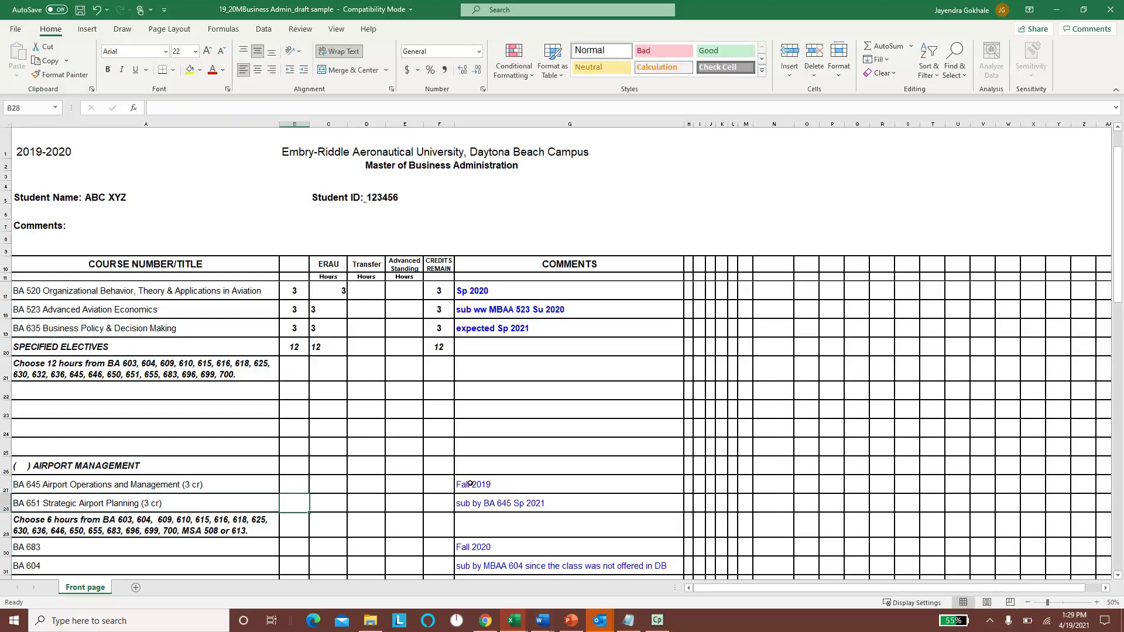
key("Right")
key("Right")
key("Right")
key("Right")
key("Right")
key("Right")
key("Right")
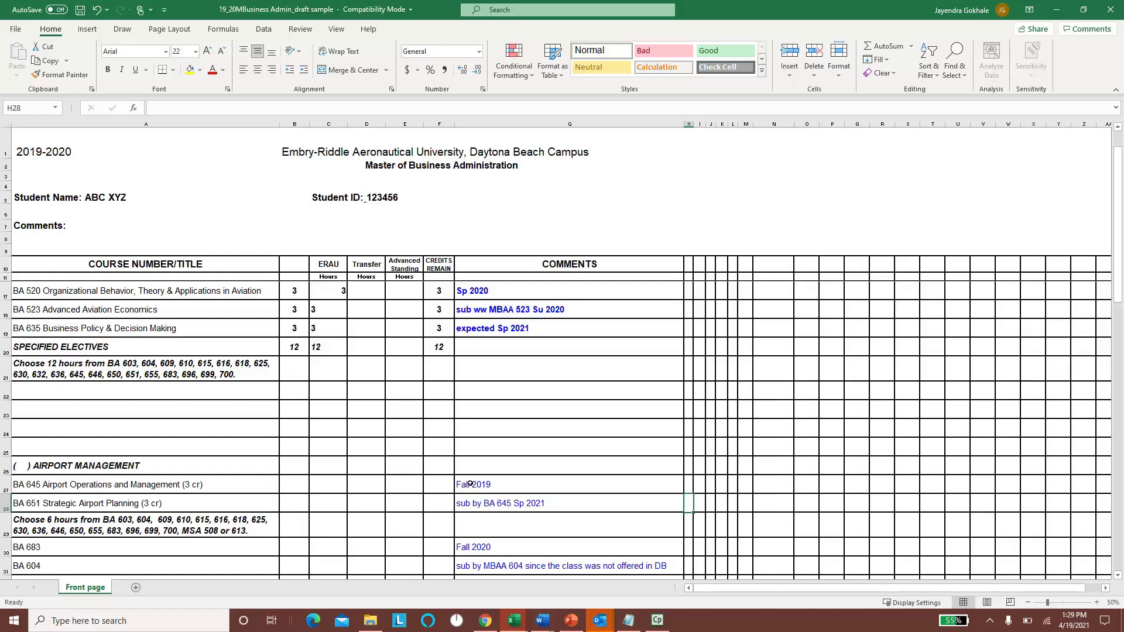
Insert '(expected' before 'Sp 2021' in the BA 651 comment
key("F2")
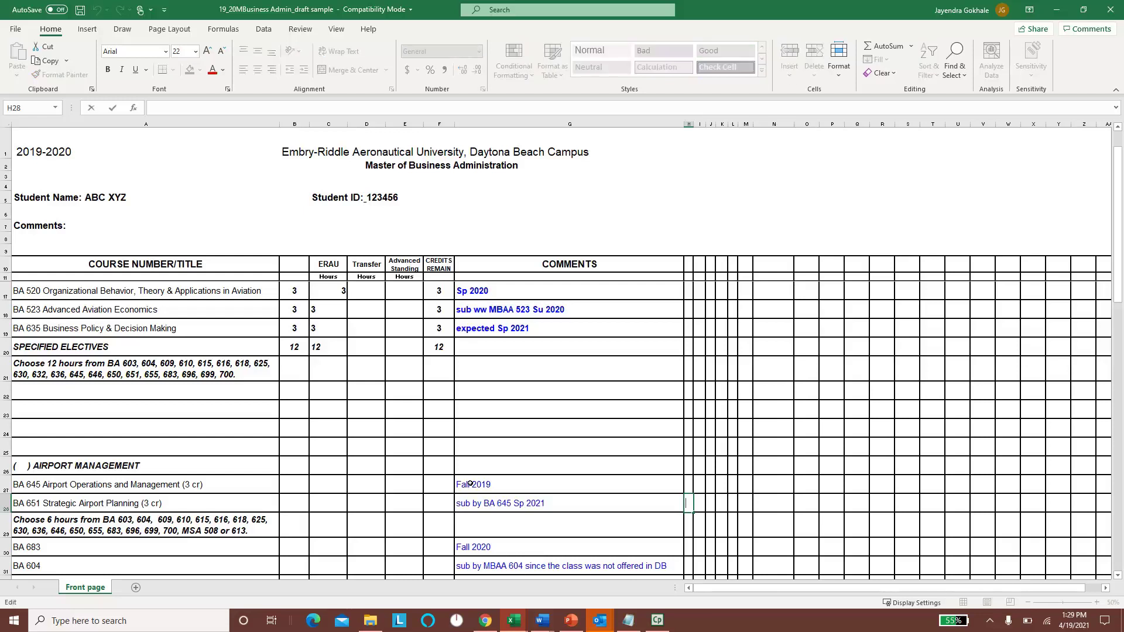
double_click(515, 506)
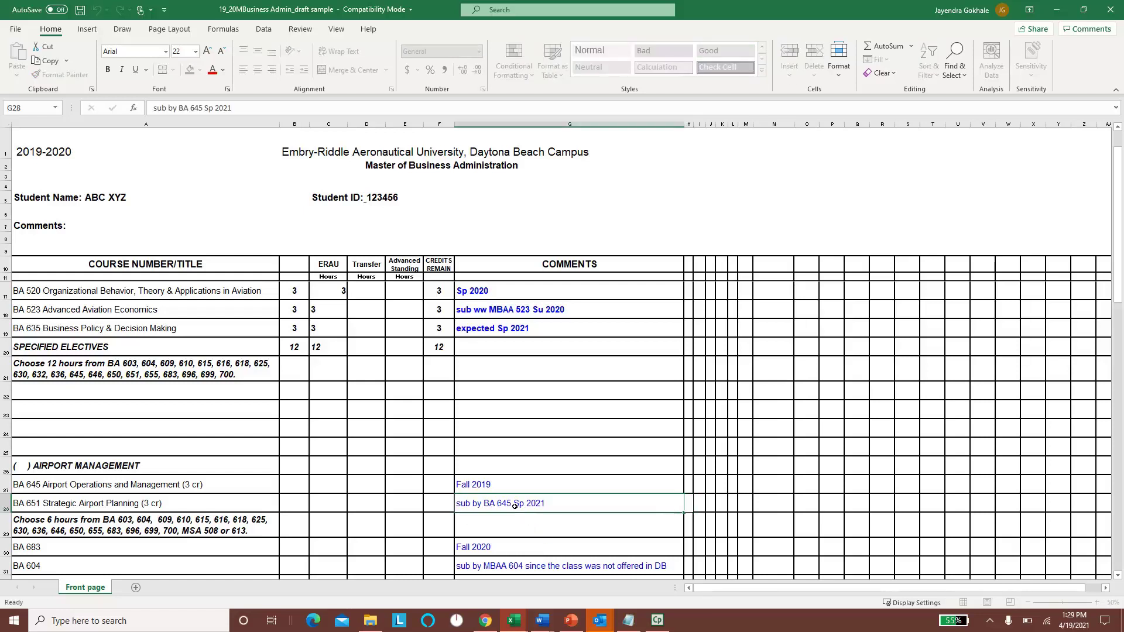
type("(expect")
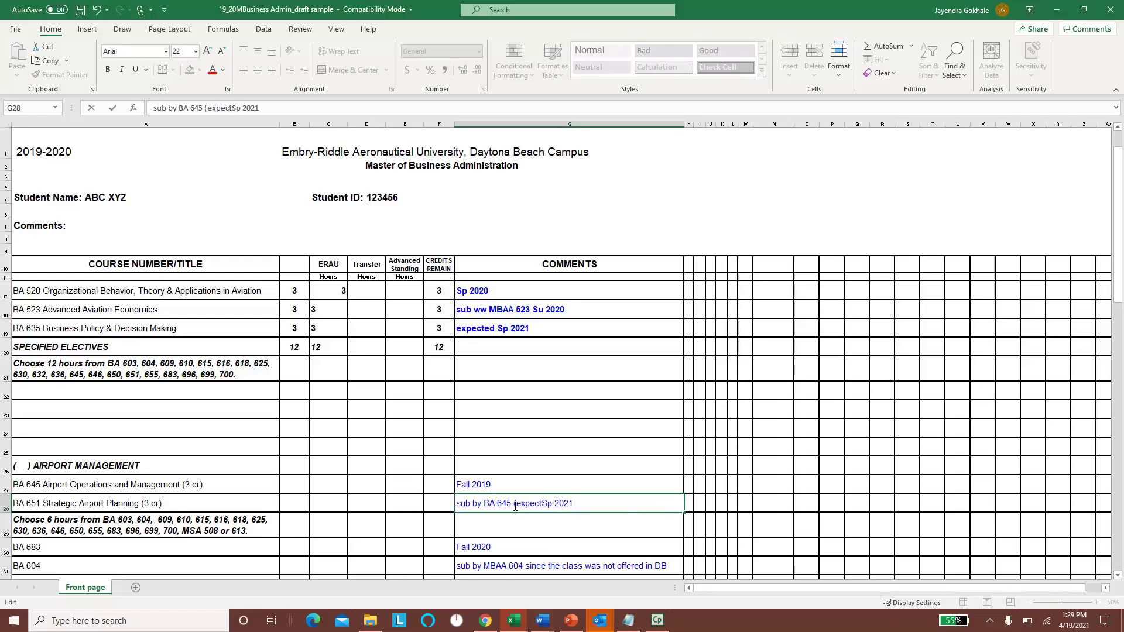
type("ed)")
Remove the '(expected)' note so BA 651 reads 'sub by BA 645 Sp 2021'
key("Return")
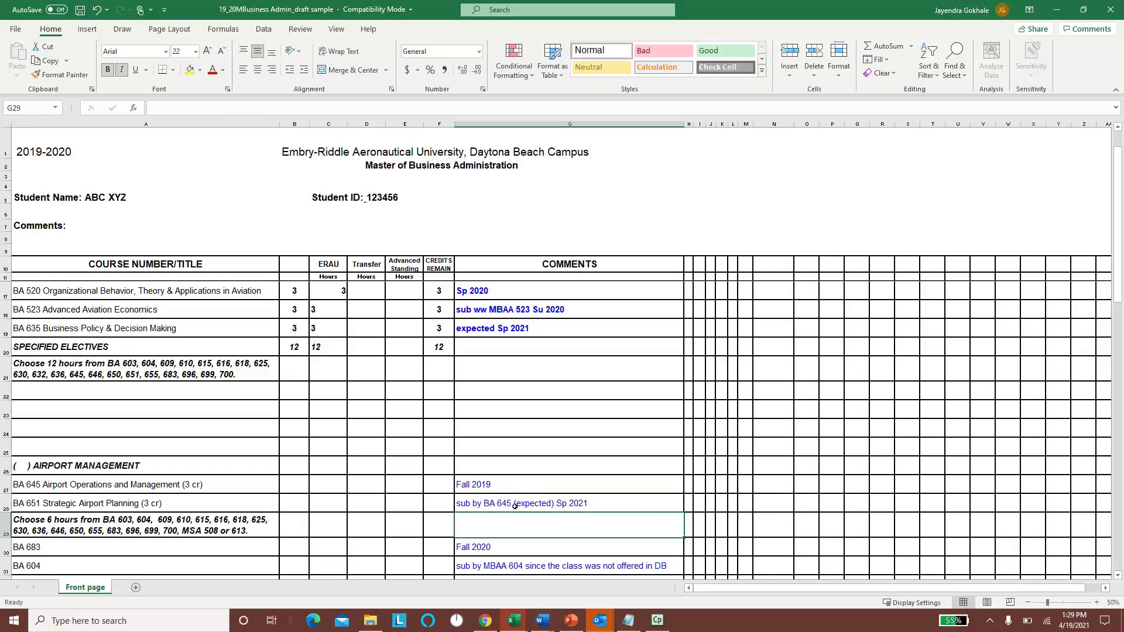
left_click(515, 505)
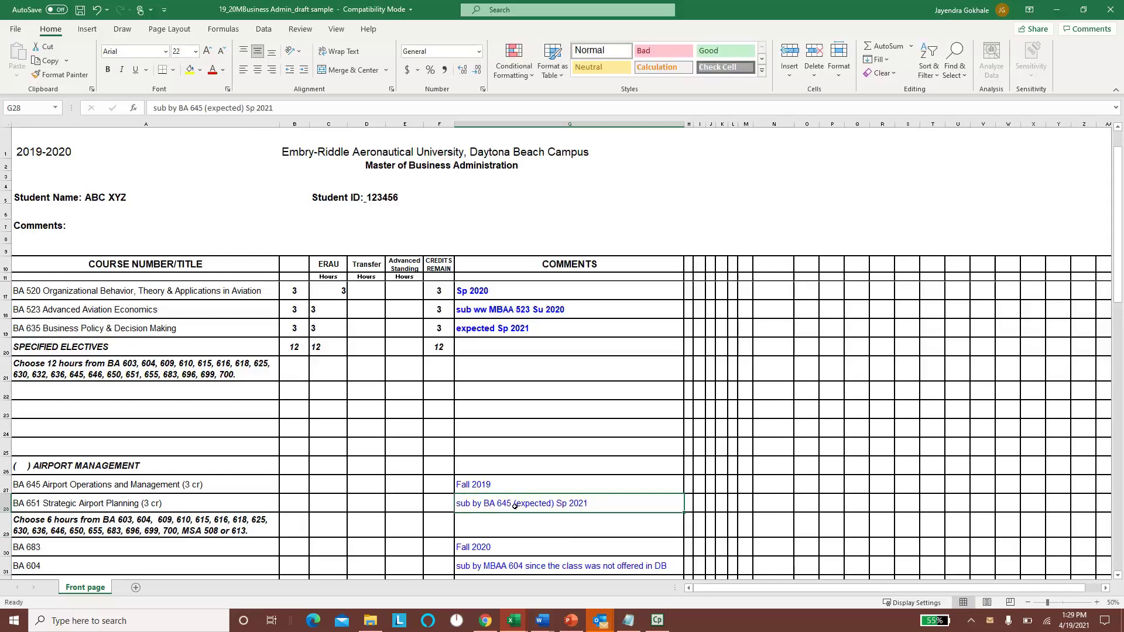
double_click(557, 507)
key("BackSpace")
key("BackSpace")
key("BackSpace")
key("BackSpace")
key("BackSpace")
key("BackSpace")
key("BackSpace")
key("BackSpace")
key("BackSpace")
key("BackSpace")
key("BackSpace")
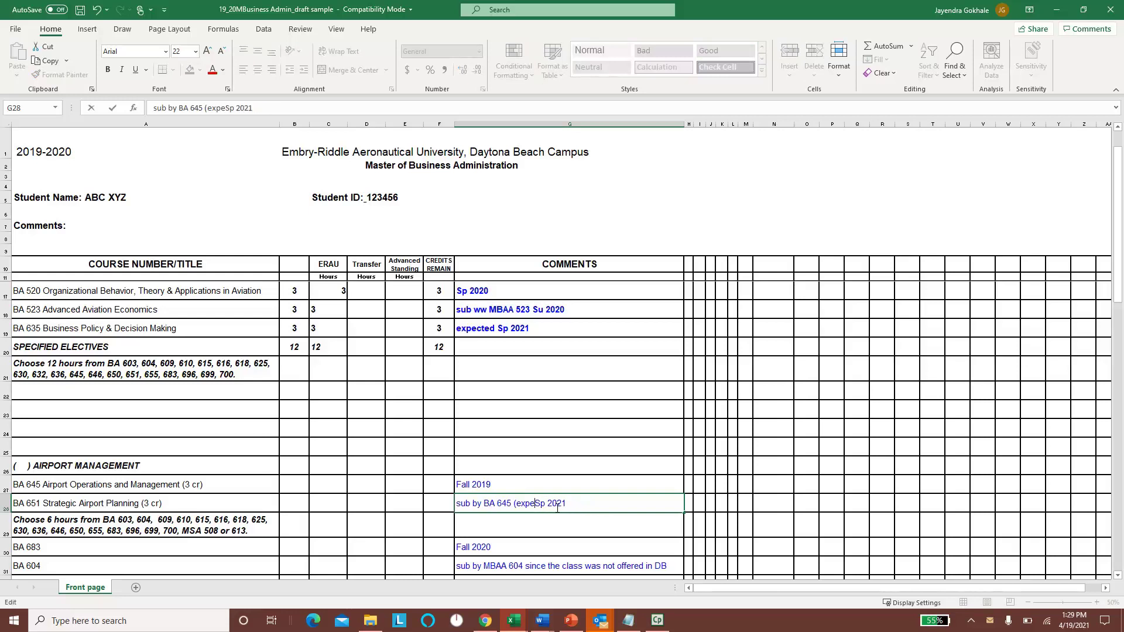
key("Return")
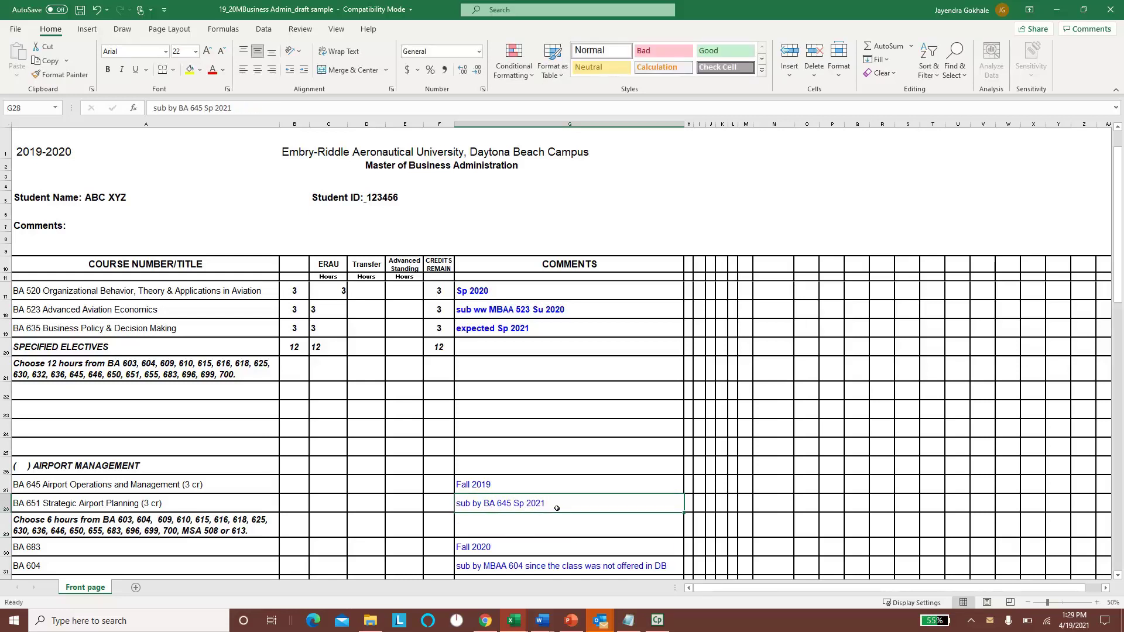
Delete 'expected' from the BA 635 comment, leaving 'Sp 2021'
key("Up")
key("Up")
key("Up")
key("Up")
key("Up")
key("Up")
key("Up")
key("Up")
key("Up")
key("Up")
key("Up")
key("F2")
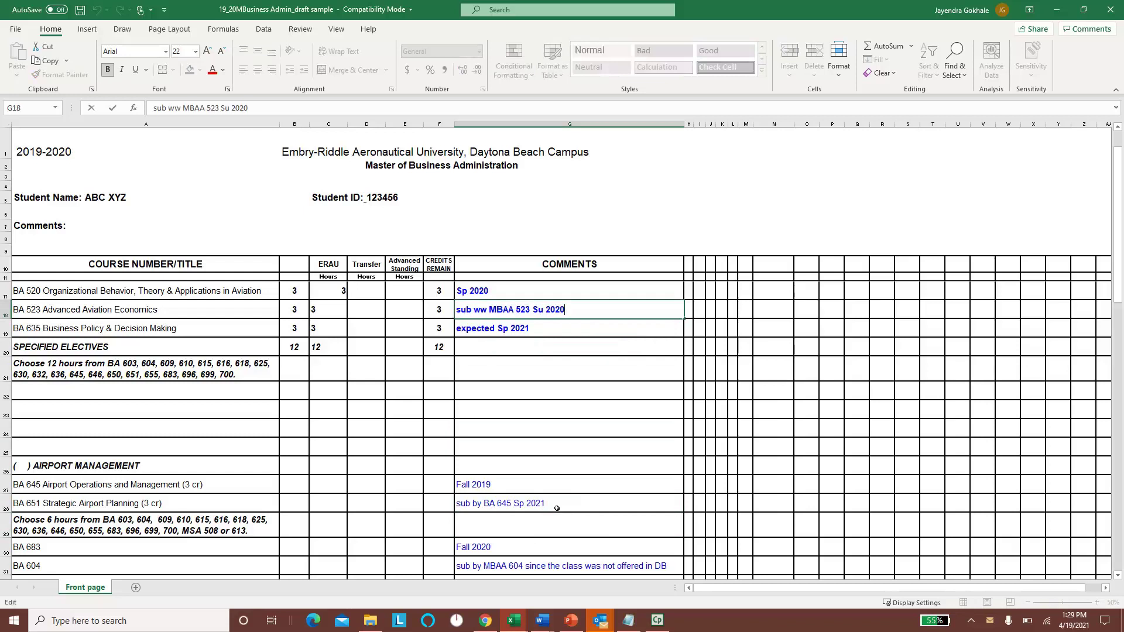
key("Return")
key("F2")
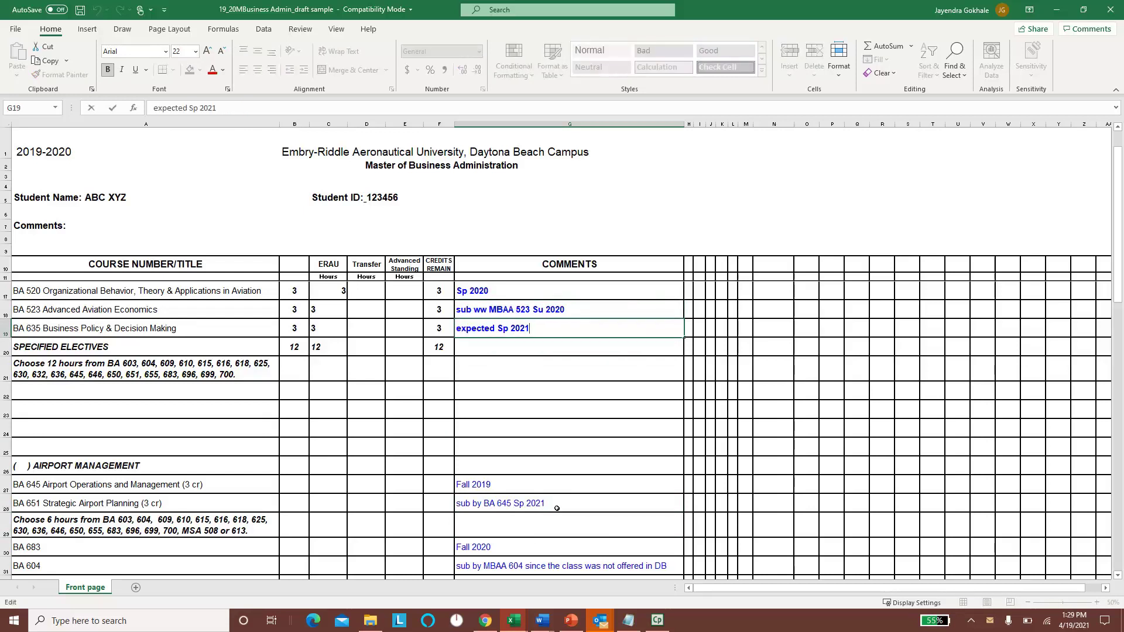
key("Left")
key("Left")
key("Left")
key("Left")
key("shift+Home")
key("BackSpace")
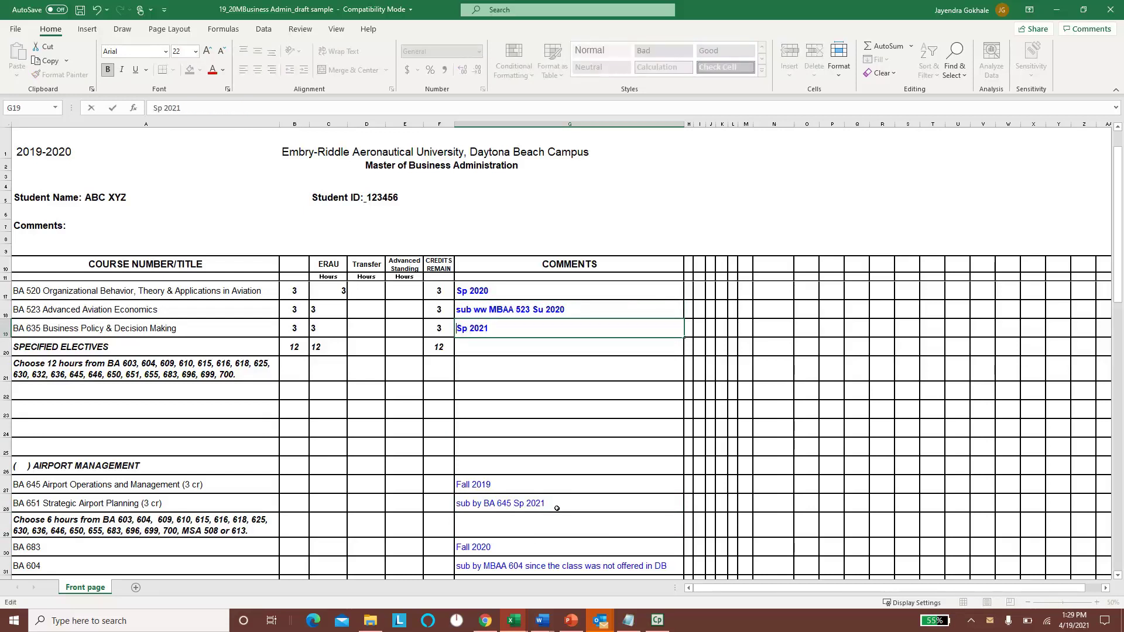
key("Return")
key("Down")
key("Down")
key("Down")
key("Down")
key("Down")
key("Down")
key("Down")
key("Down")
key("Down")
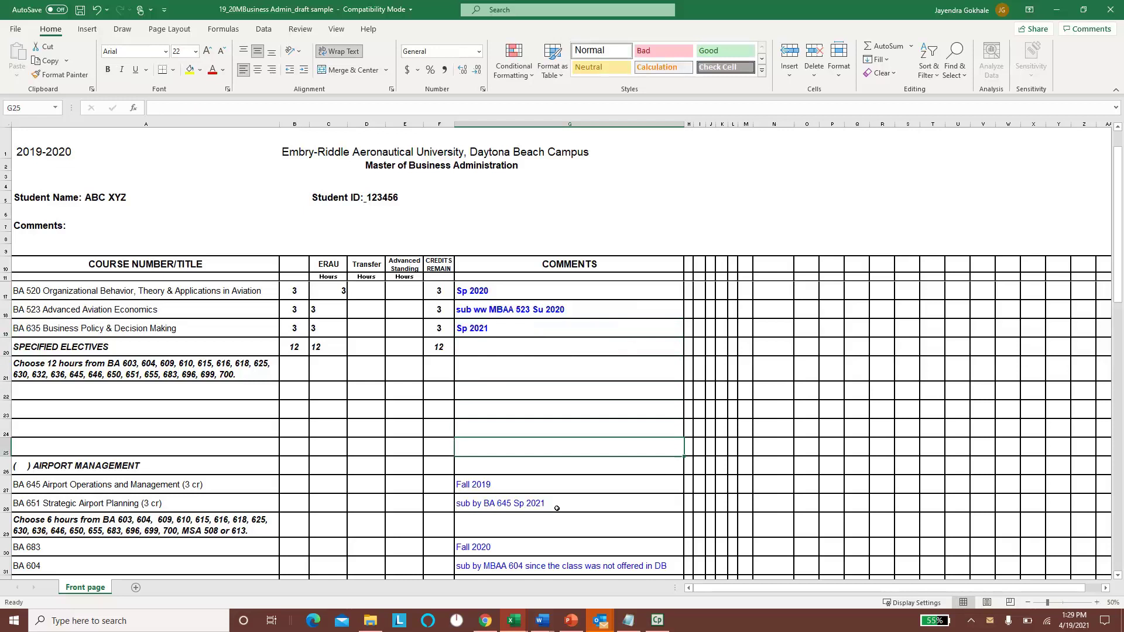
key("Down")
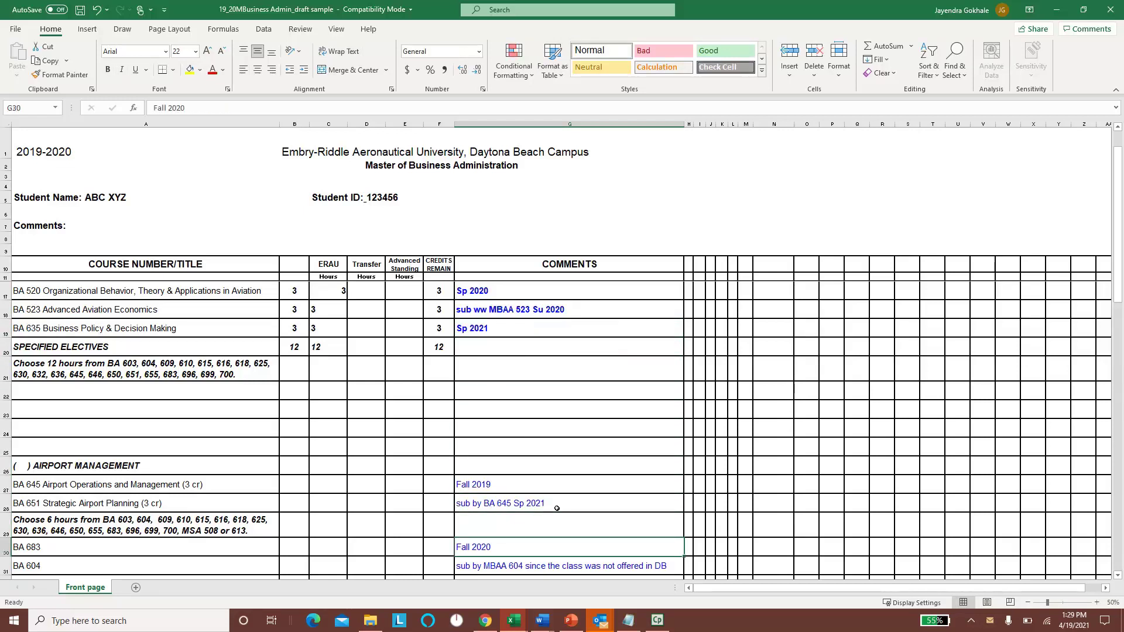
Review the Fall 2020 and BA 604 comments, leaving both unchanged
key("F2")
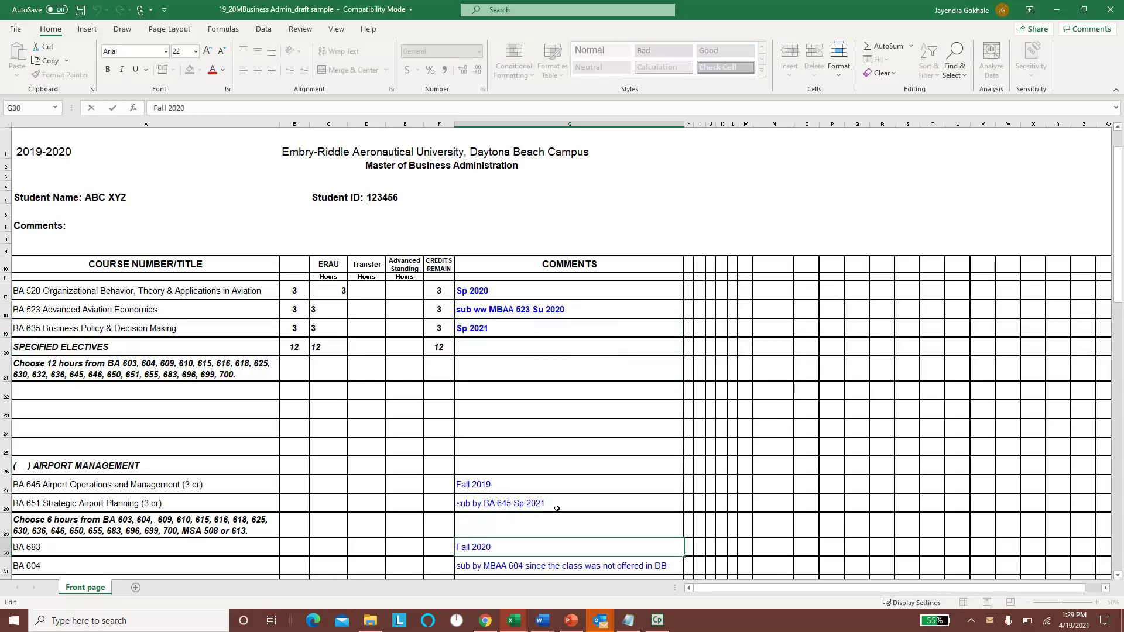
key("Return")
key("Left")
key("Left")
key("Left")
key("Left")
key("Left")
key("Left")
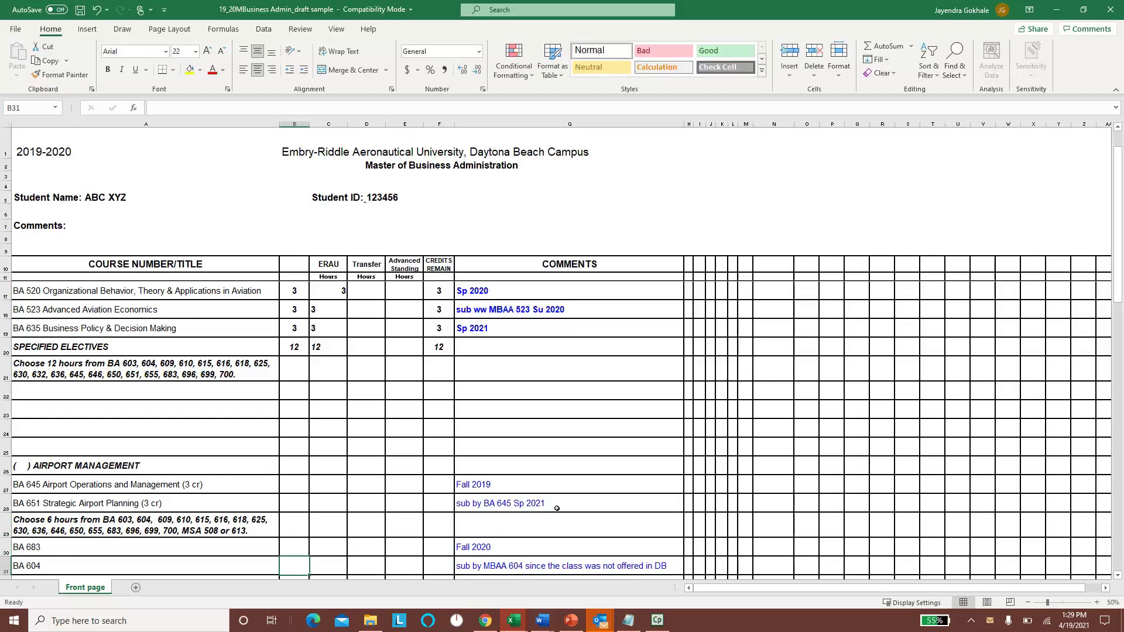
key("Up")
key("Down")
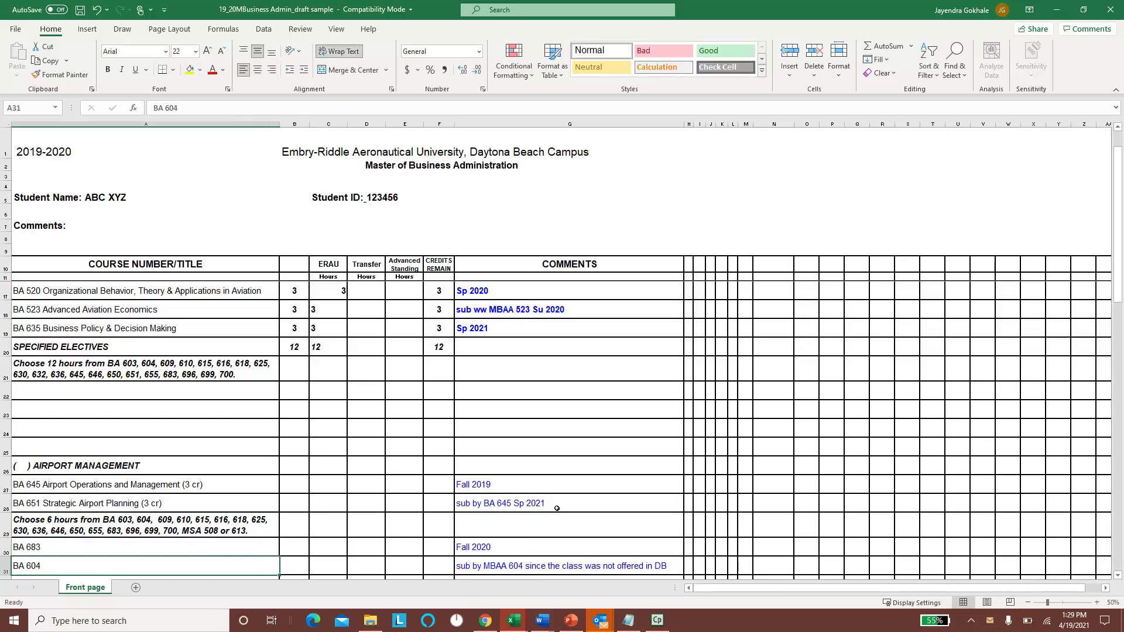
key("Right")
key("Right")
key("Right")
key("Right")
key("Right")
key("Right")
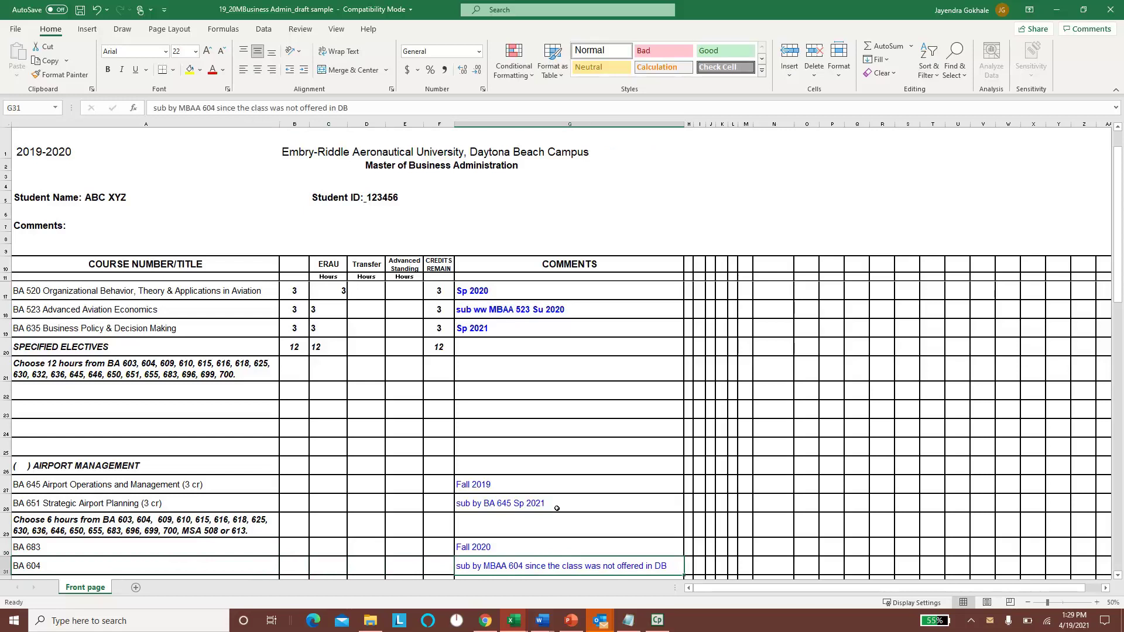
key("F2")
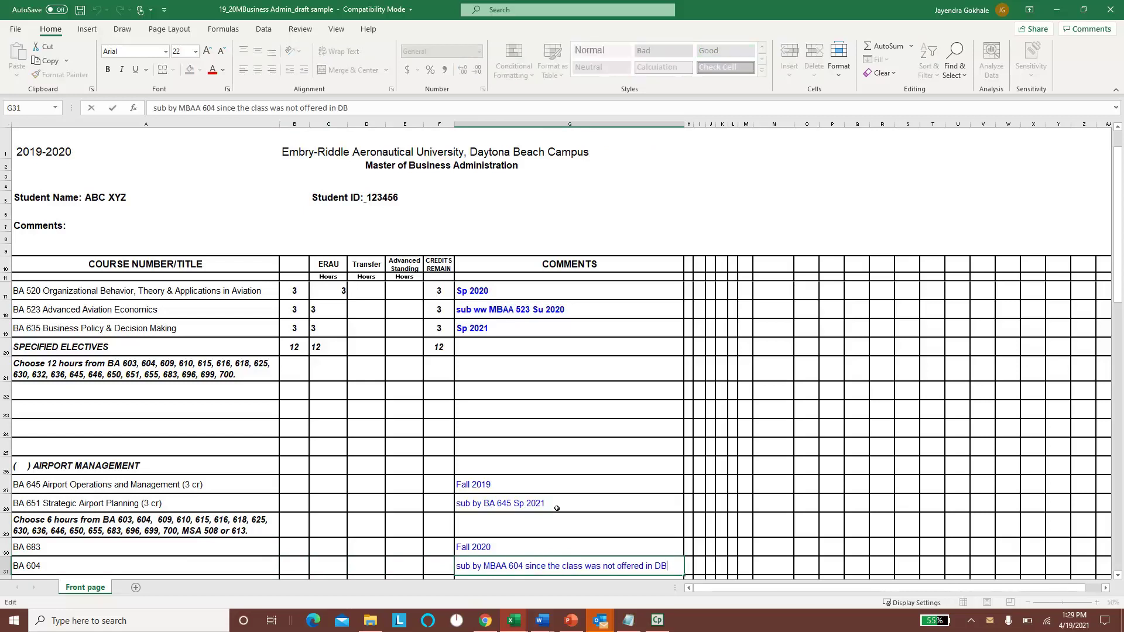
key("Left")
key("Left")
key("Left")
key("Left")
key("Left")
key("ctrl+shift+Right")
key("ctrl+shift+Right")
key("ctrl+shift+Right")
key("ctrl+shift+Right")
key("ctrl+shift+Right")
key("ctrl+shift+Right")
key("ctrl+shift+Right")
key("End")
key("ctrl+Return")
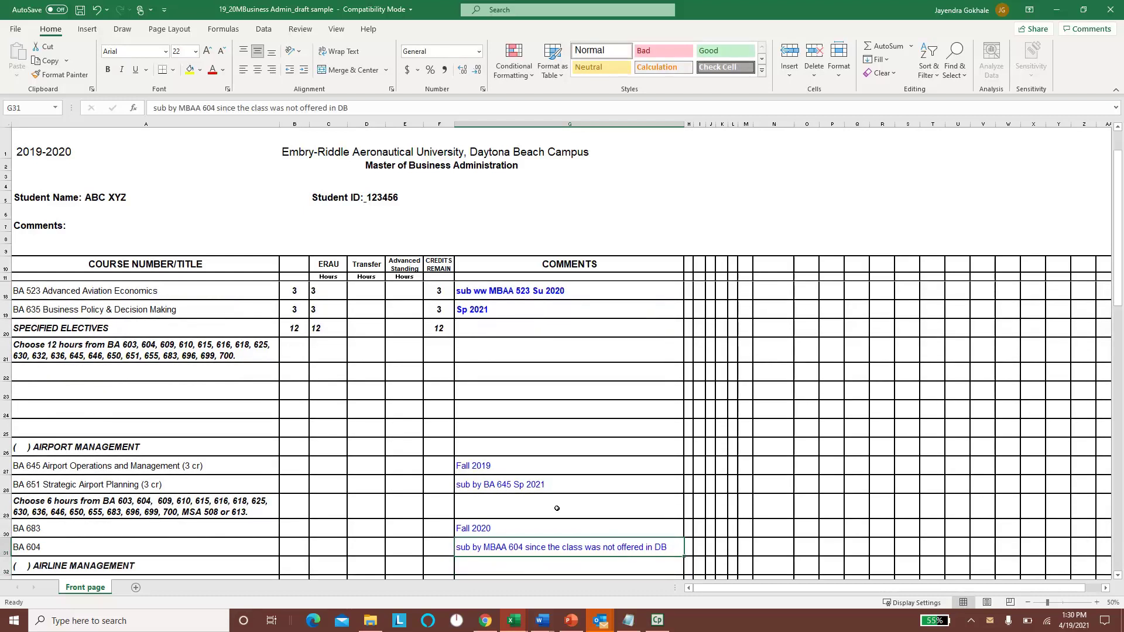
Commit the BA 523 comment as 'sub ww MBAA 523 Su 2020'
key("Up")
key("Up")
key("Up")
key("Up")
key("Up")
key("Up")
key("Up")
key("Up")
key("Up")
key("Up")
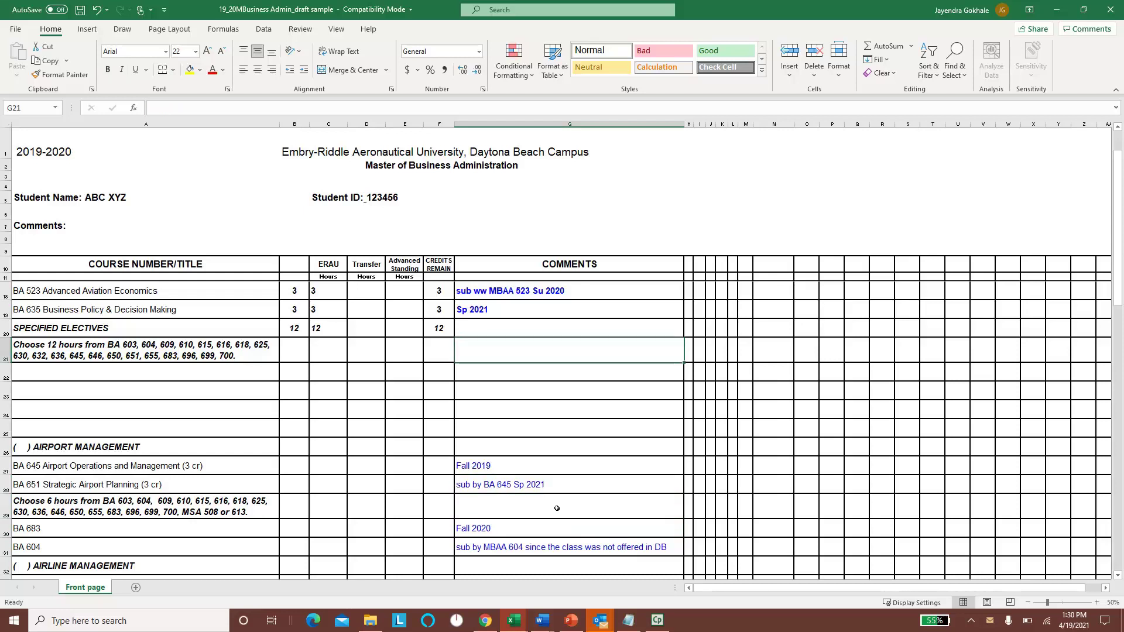
key("Up")
key("Up")
key("Up")
key("Up")
key("Up")
key("Up")
key("Down")
key("Down")
key("Down")
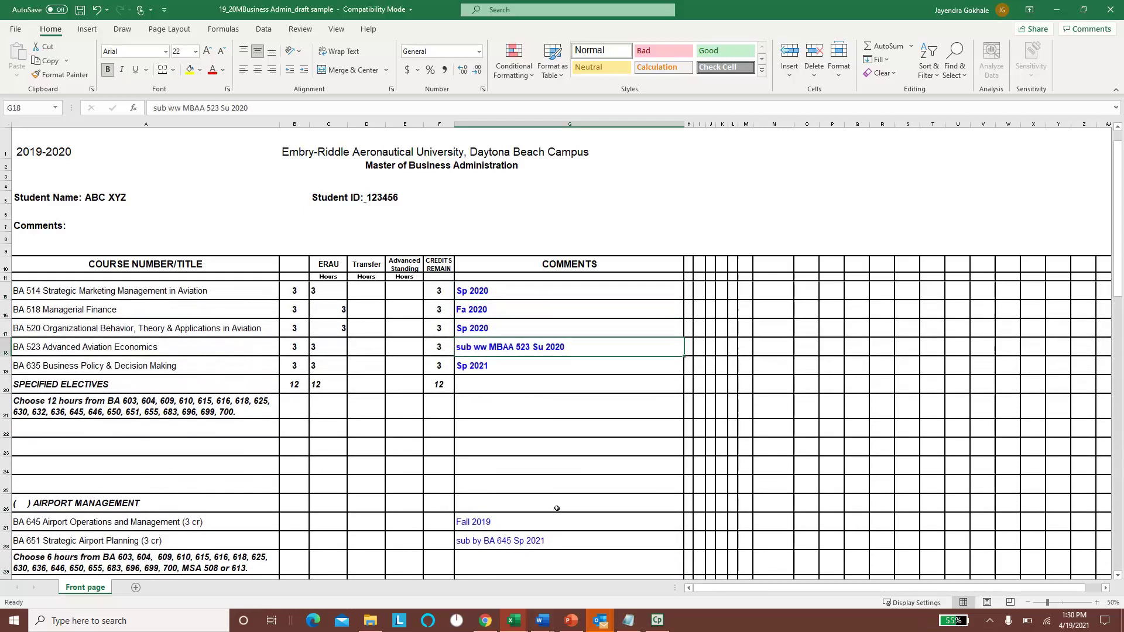
key("F2")
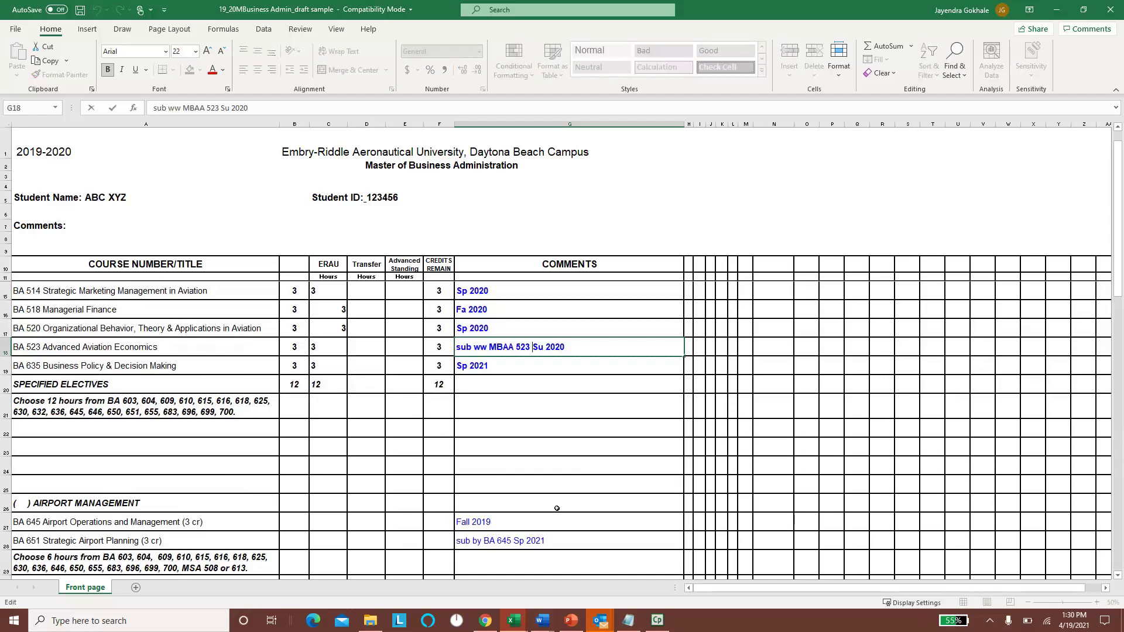
key("Left")
key("Left")
key("Return")
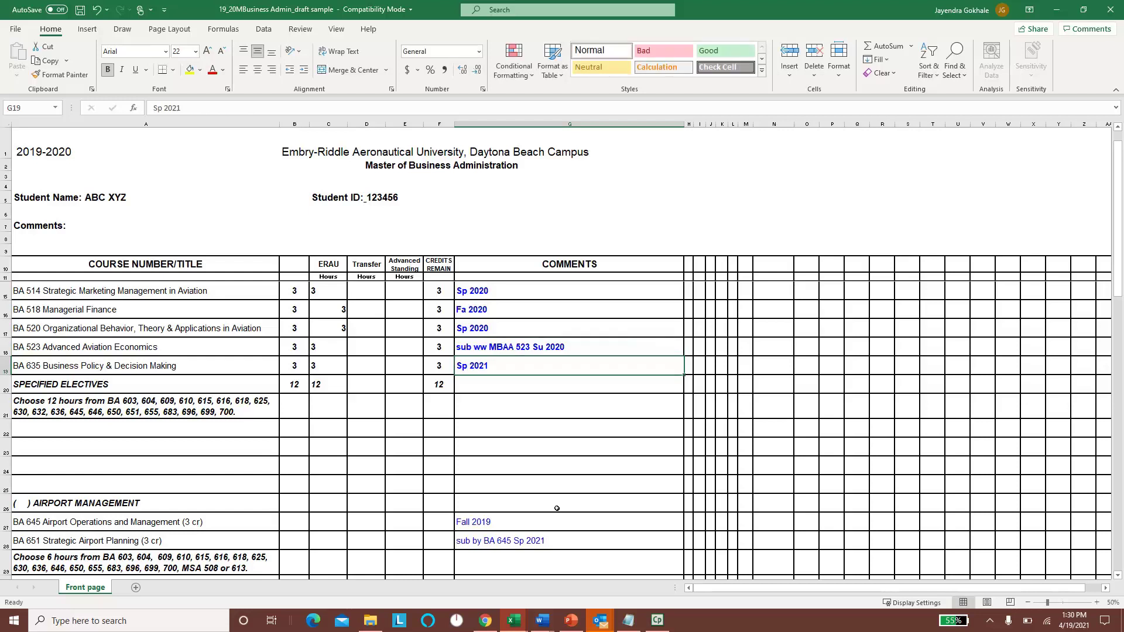
key("Down")
key("Left")
key("Left")
key("Left")
Enter 3 ERAU hours for BA 645 and BA 651 in C27 and C28
key("Down")
key("Down")
key("Down")
key("Down")
key("Down")
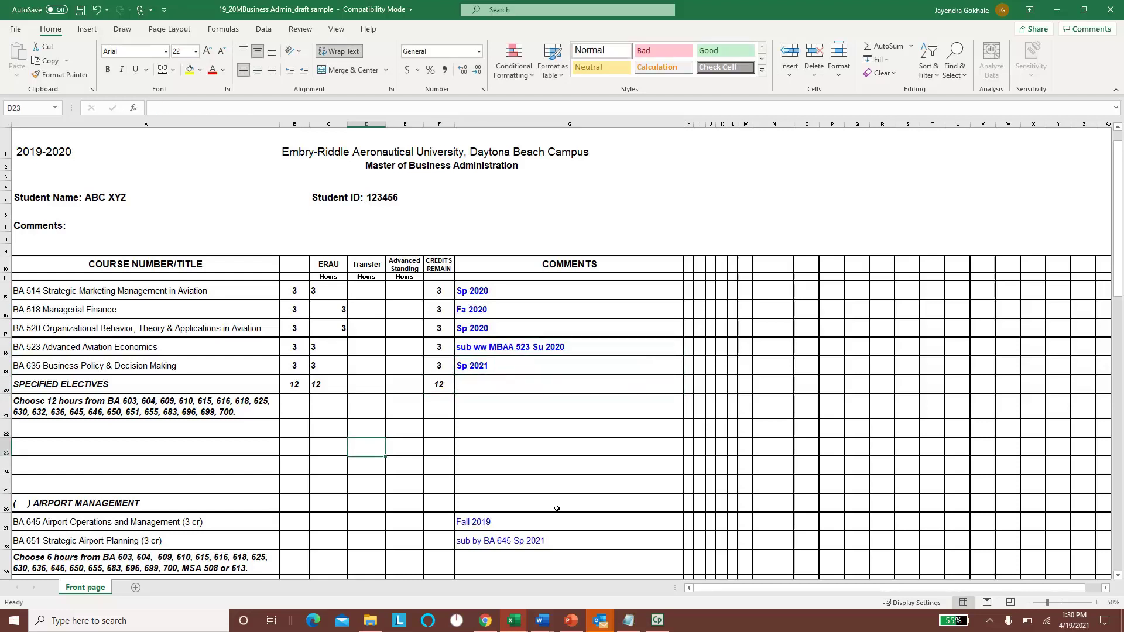
key("Down")
key("Down")
key("Left")
key("Left")
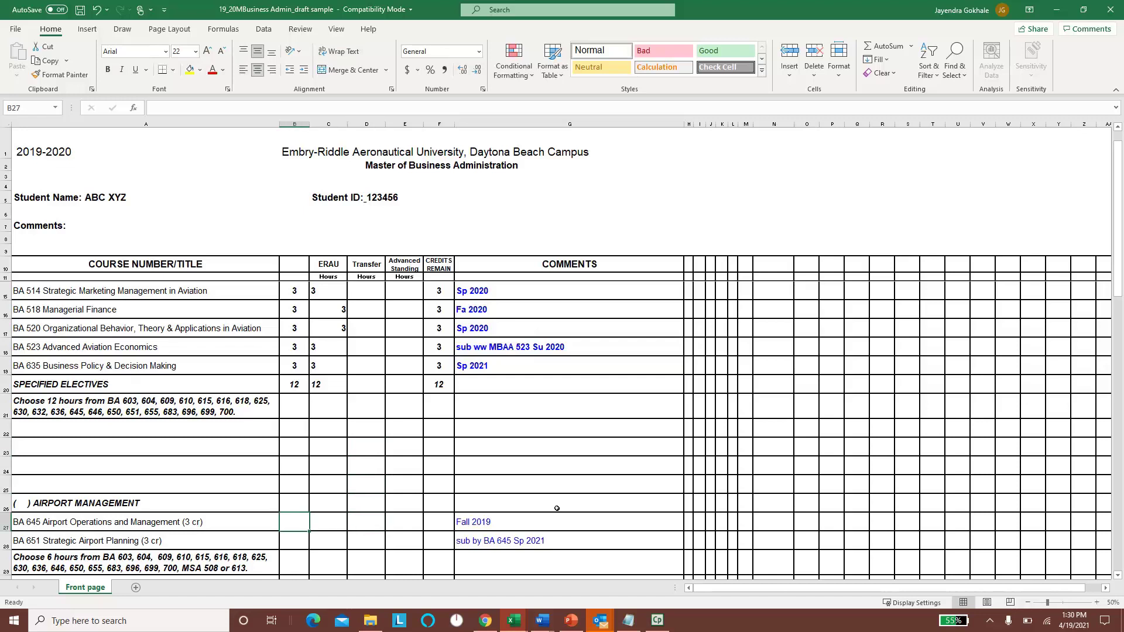
key("Left")
key("Right")
key("Right")
type("3")
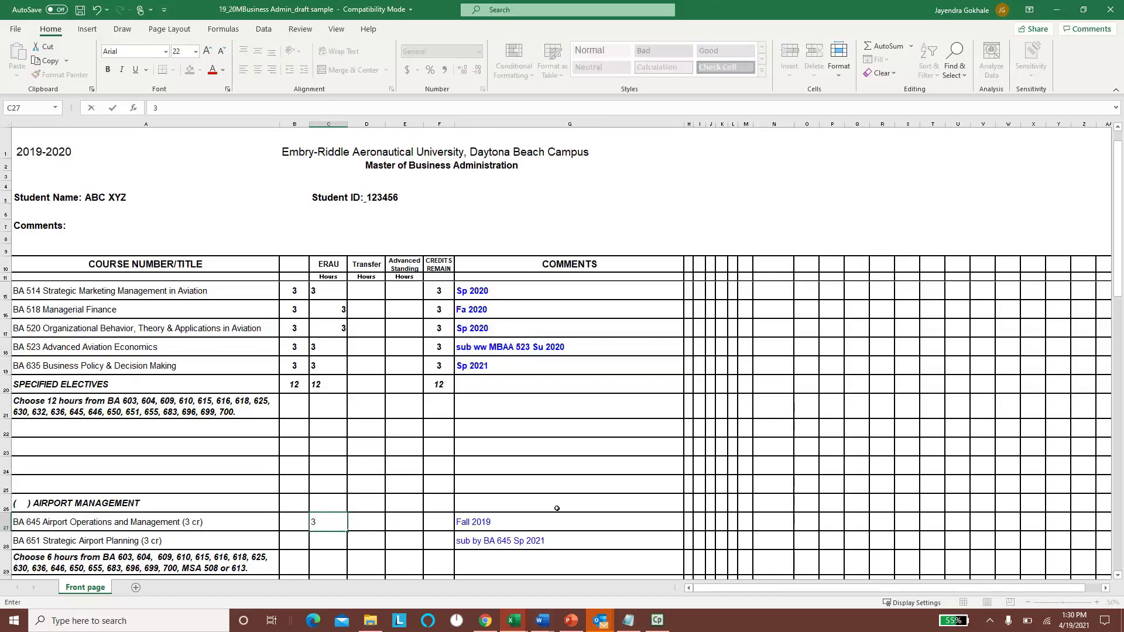
key("Return")
type("3")
key("Return")
Enter 3 ERAU hours for BA 683 and BA 604 in C30 and C31
key("Down")
key("Down")
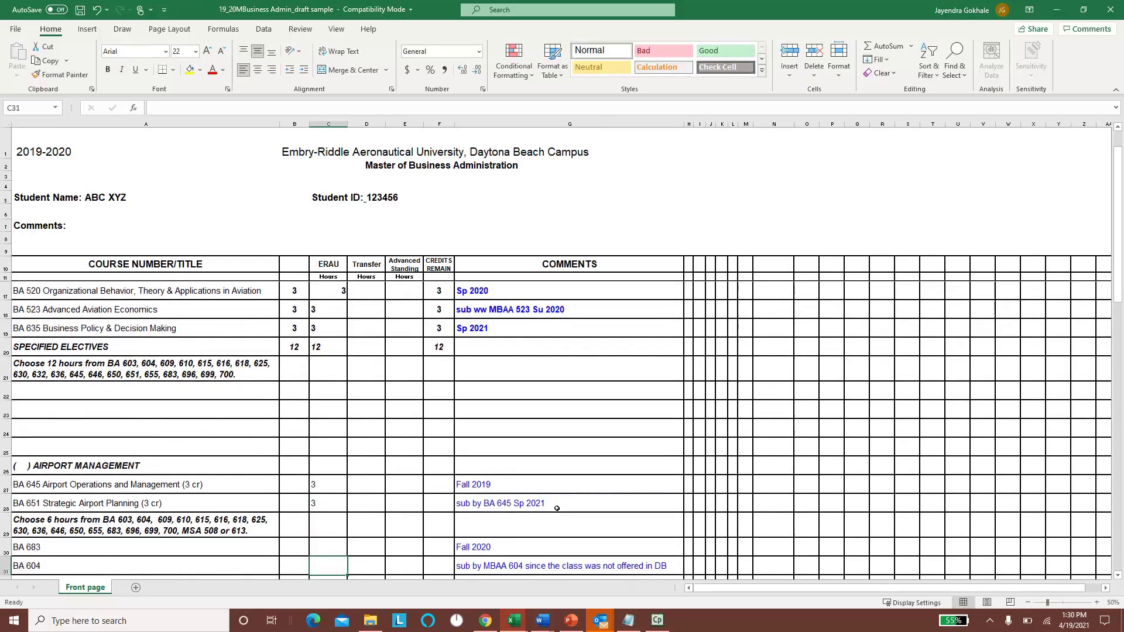
key("Up")
type("3")
key("Return")
type("3")
key("Return")
key("Down")
key("Down")
key("Down")
key("Down")
key("Down")
key("Down")
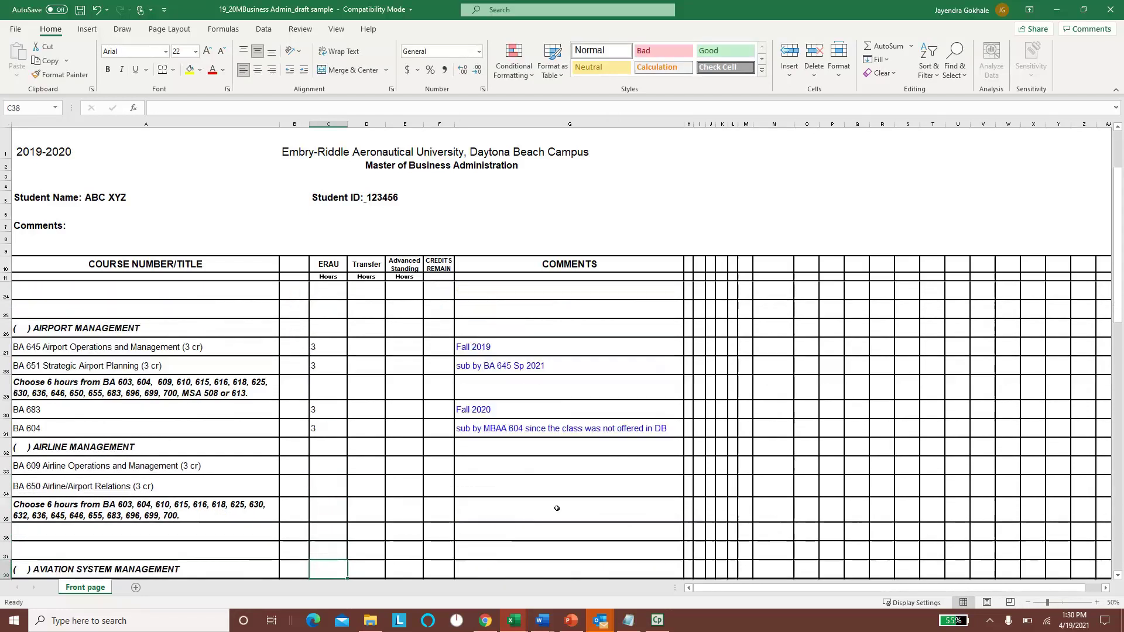
key("Down")
key("Down")
key("Down")
key("Down")
key("Down")
key("Down")
key("Down")
key("Down")
key("Down")
key("Down")
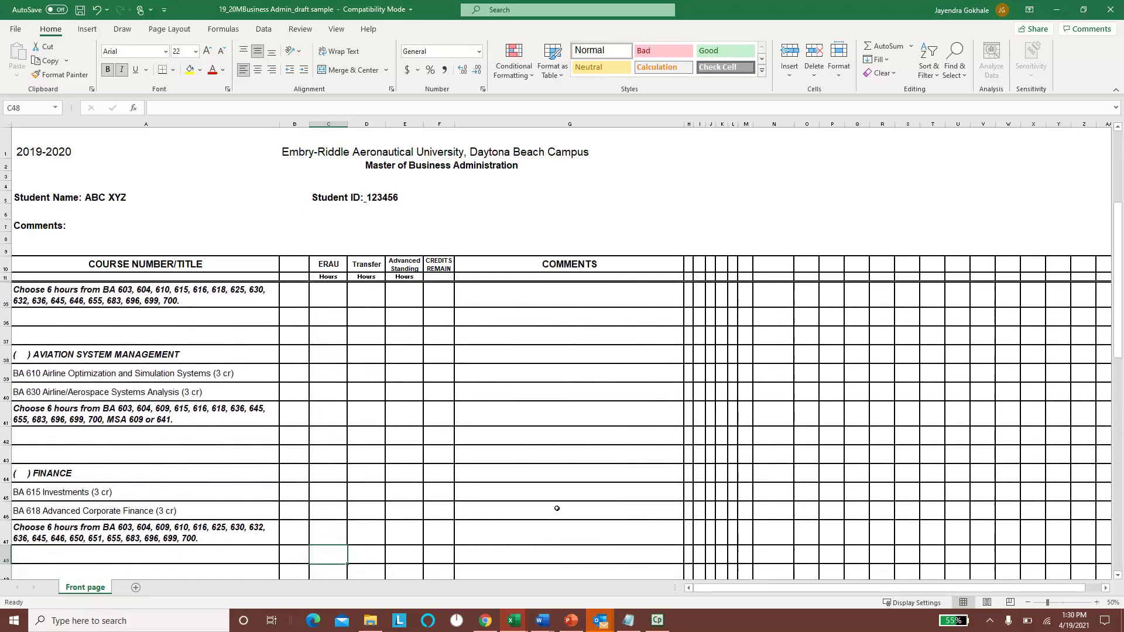
key("Down")
key("Down")
key("Down")
key("Down")
key("Down")
key("Down")
key("Down")
key("Down")
key("Down")
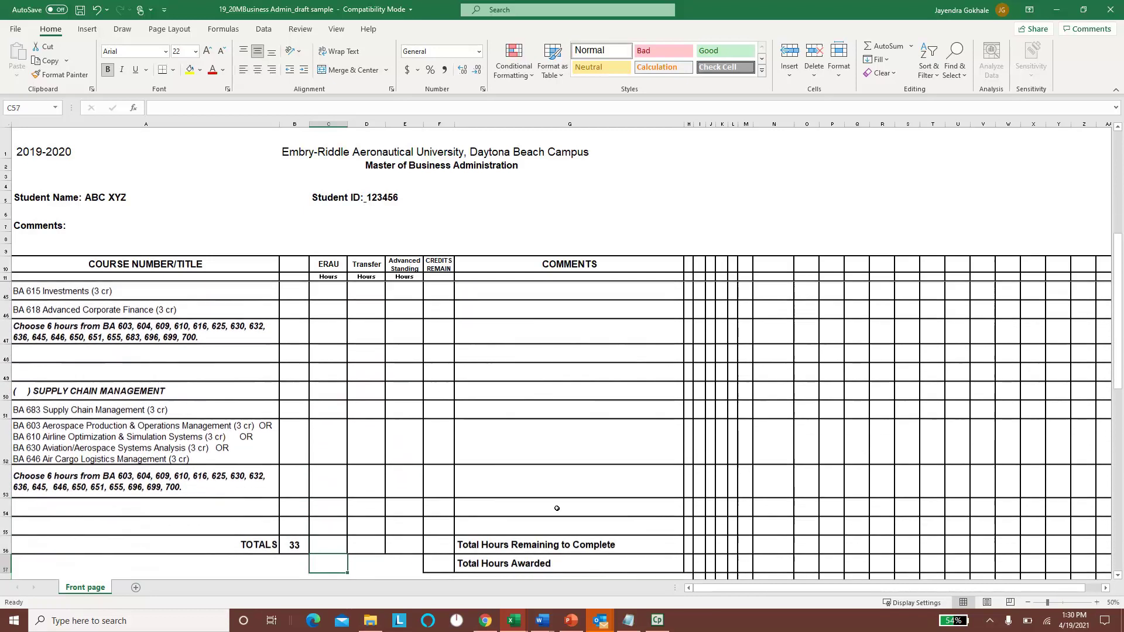
key("Up")
Enter =SUM(C13:C55) in C56 to total the ERAU hours to 45
type("=")
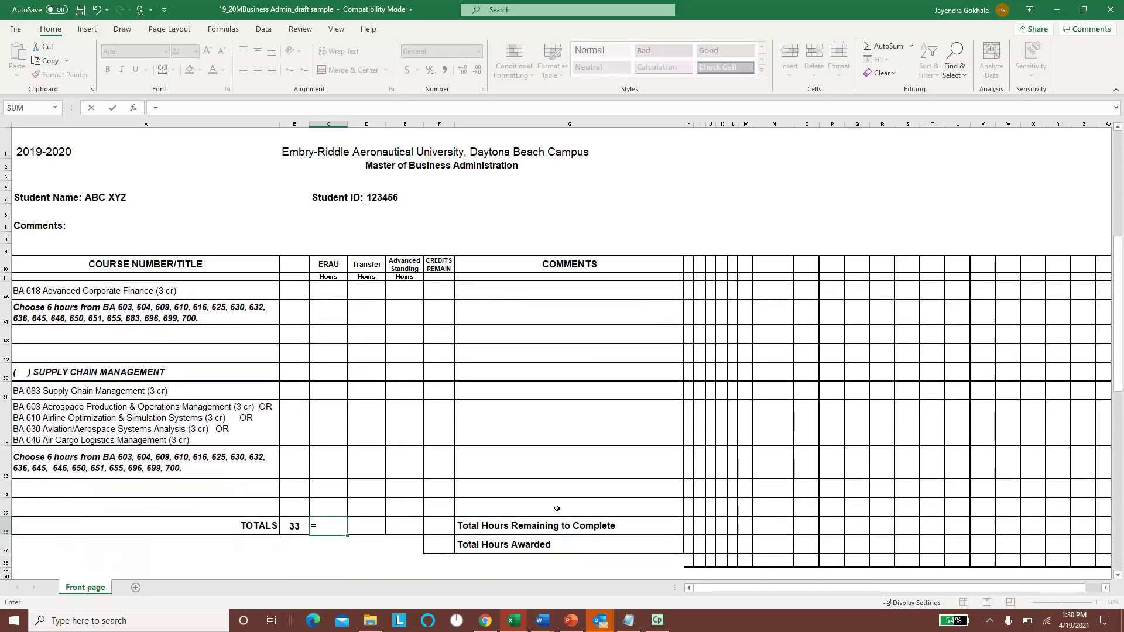
type("SUM(")
key("Up")
key("ctrl+shift+Up")
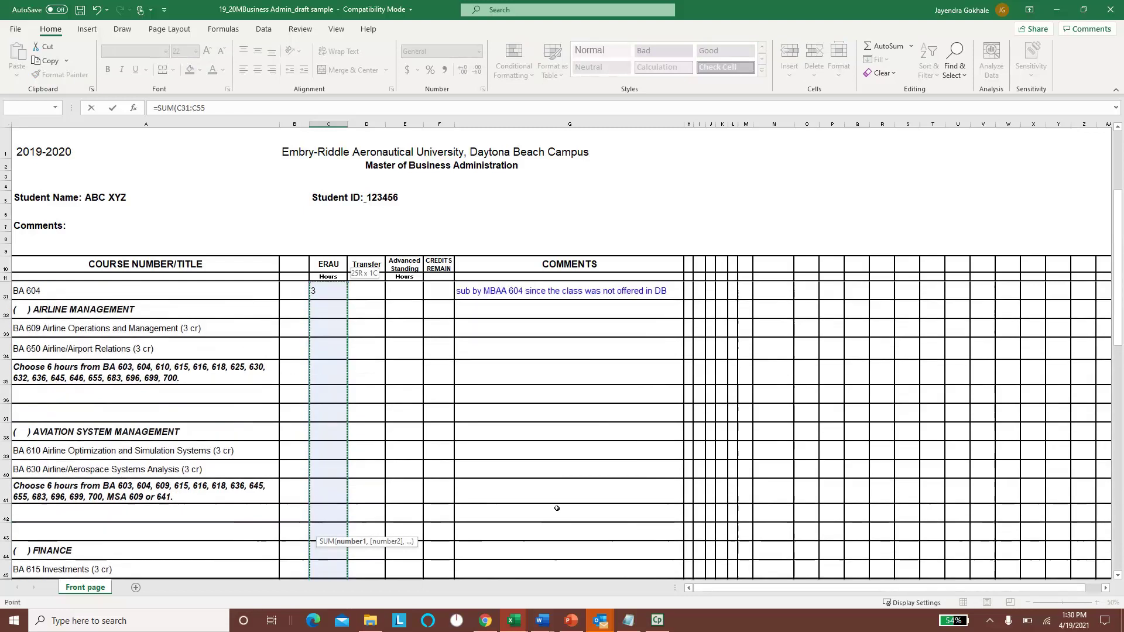
key("shift+Up")
key("shift+Up")
key("ctrl+shift+Up")
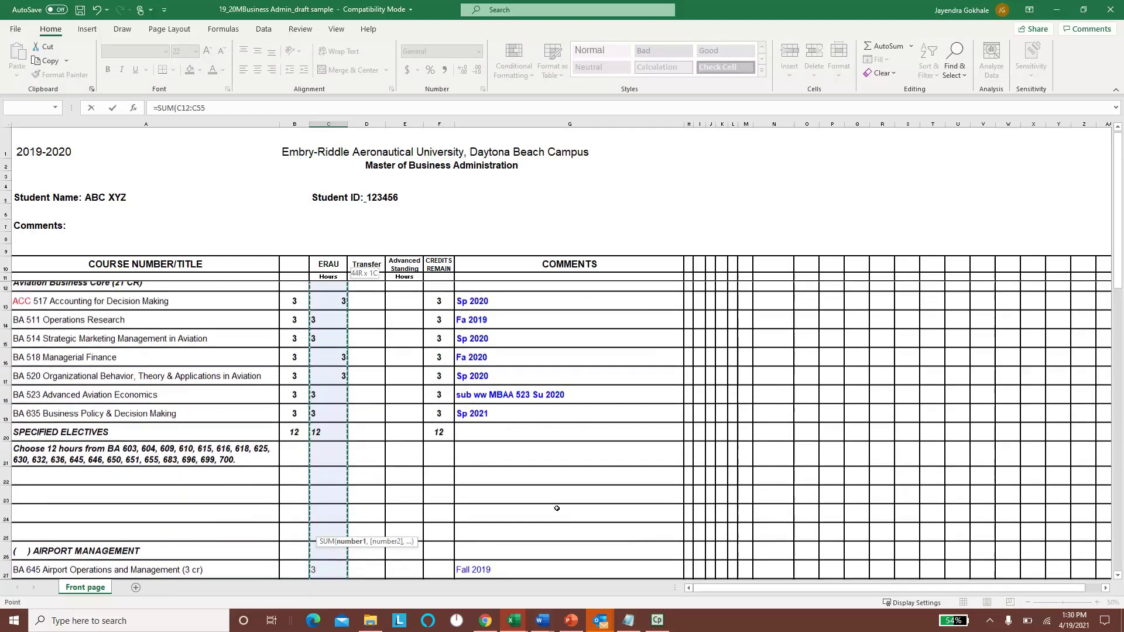
key("shift+Up")
key("shift+Up")
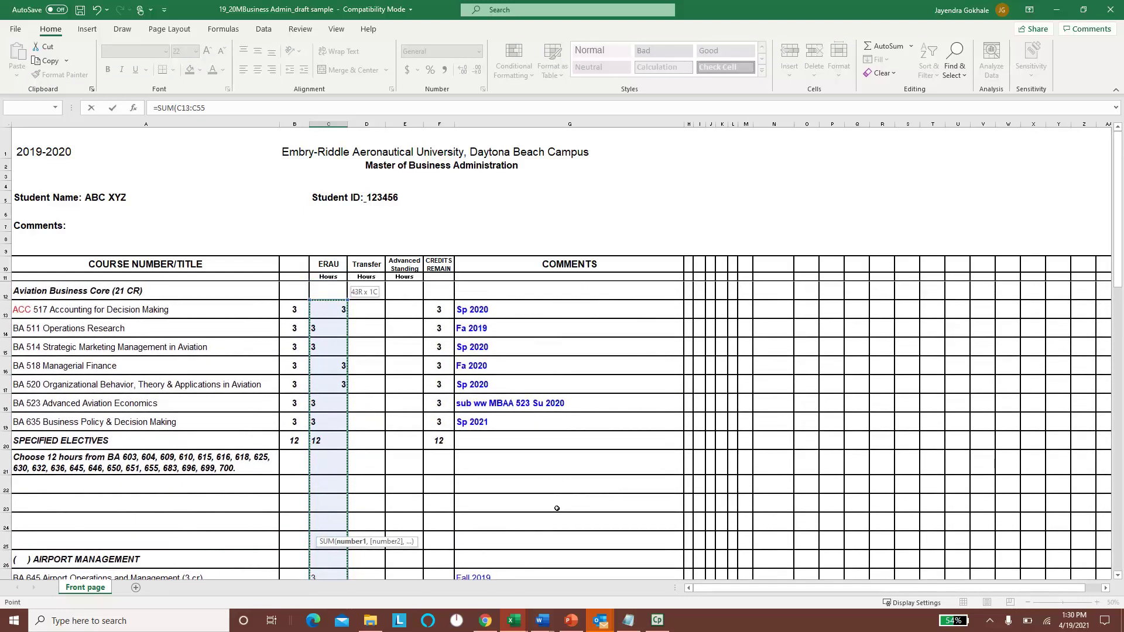
key("ctrl+Return")
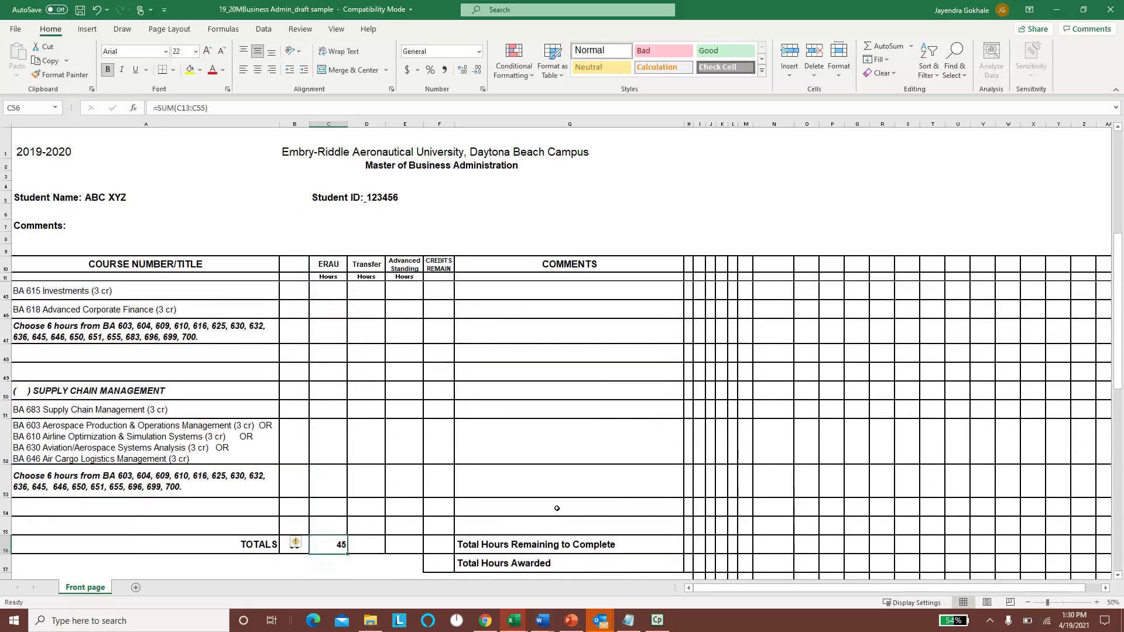
Verify that the Specified Electives row still shows 12 ERAU hours
scroll(557, 508, "up", 1)
scroll(557, 508, "up", 7)
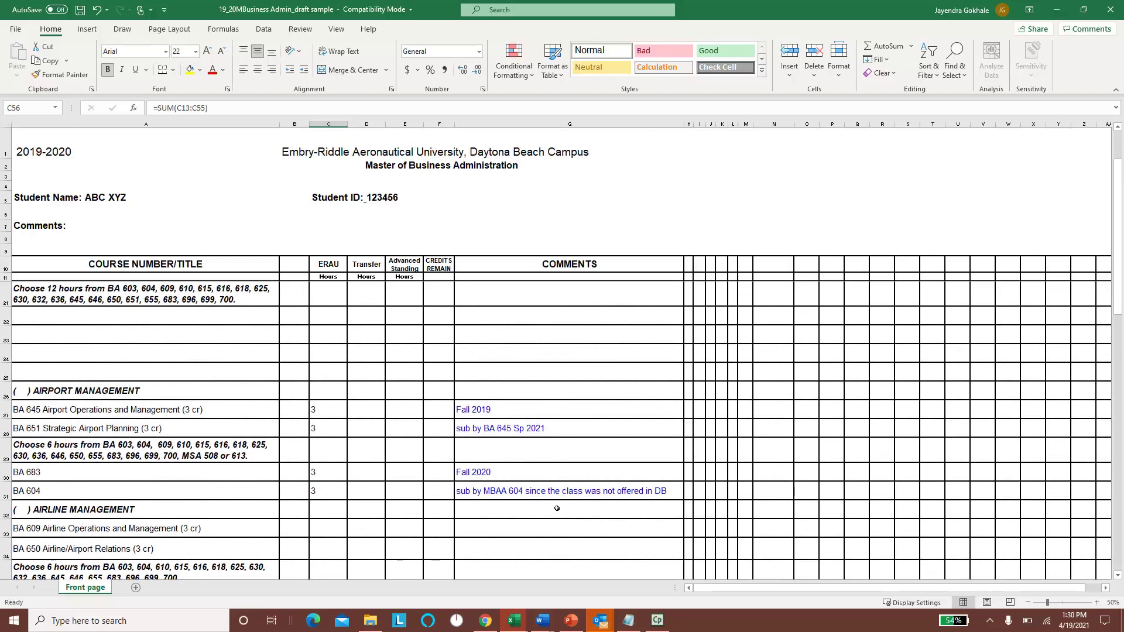
scroll(557, 508, "up", 1)
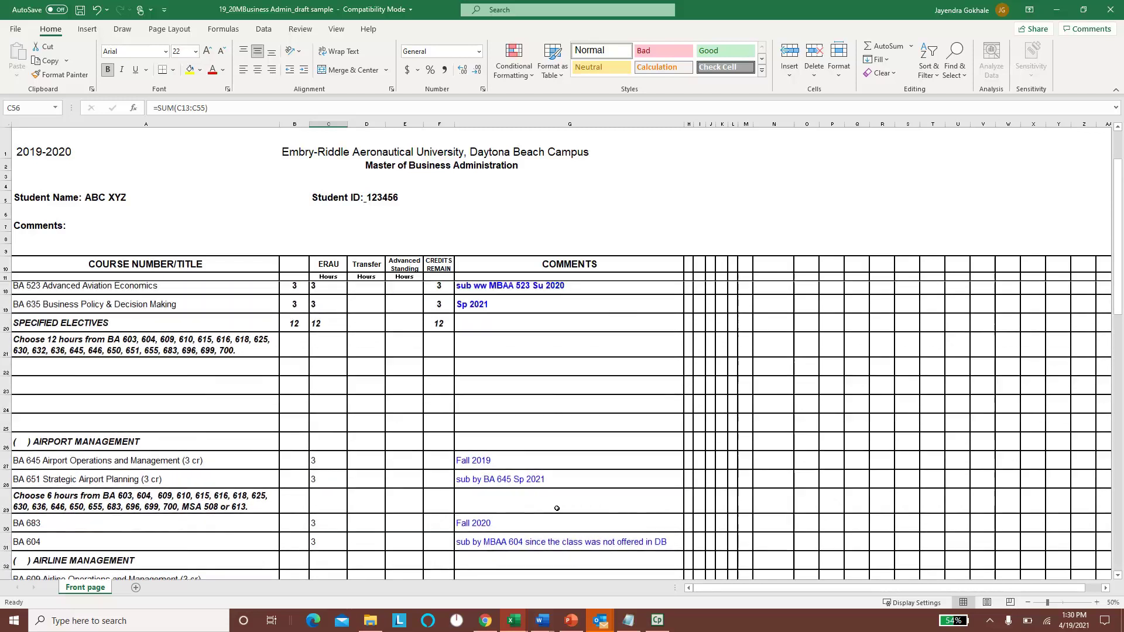
left_click(329, 326)
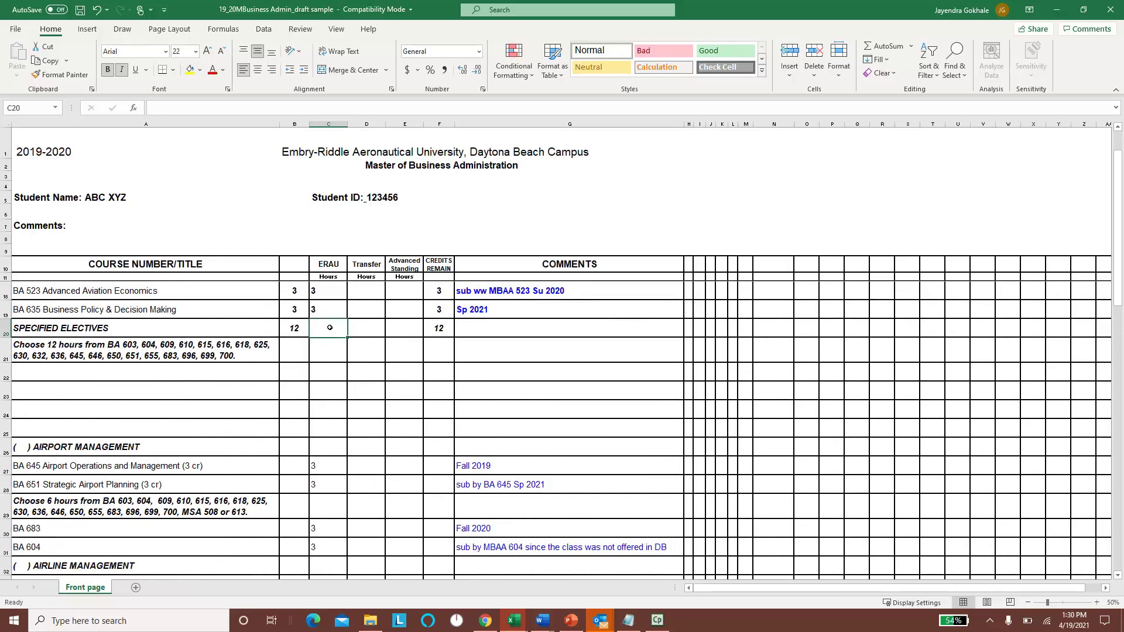
scroll(330, 327, "down", 10)
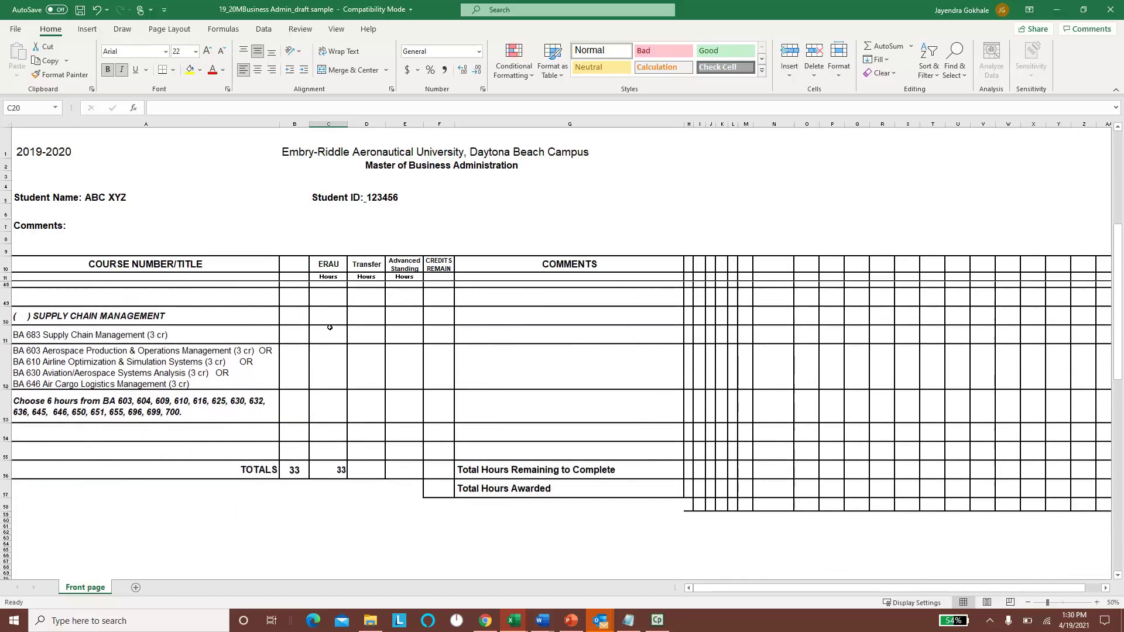
scroll(329, 328, "up", 8)
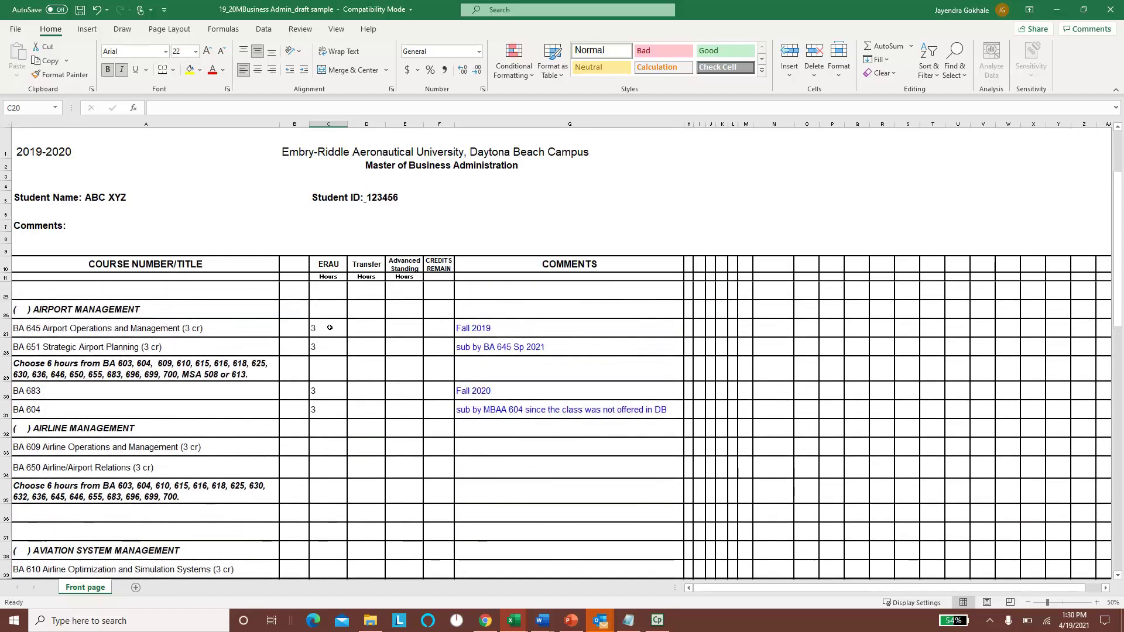
scroll(330, 327, "up", 2)
scroll(333, 368, "down", 5)
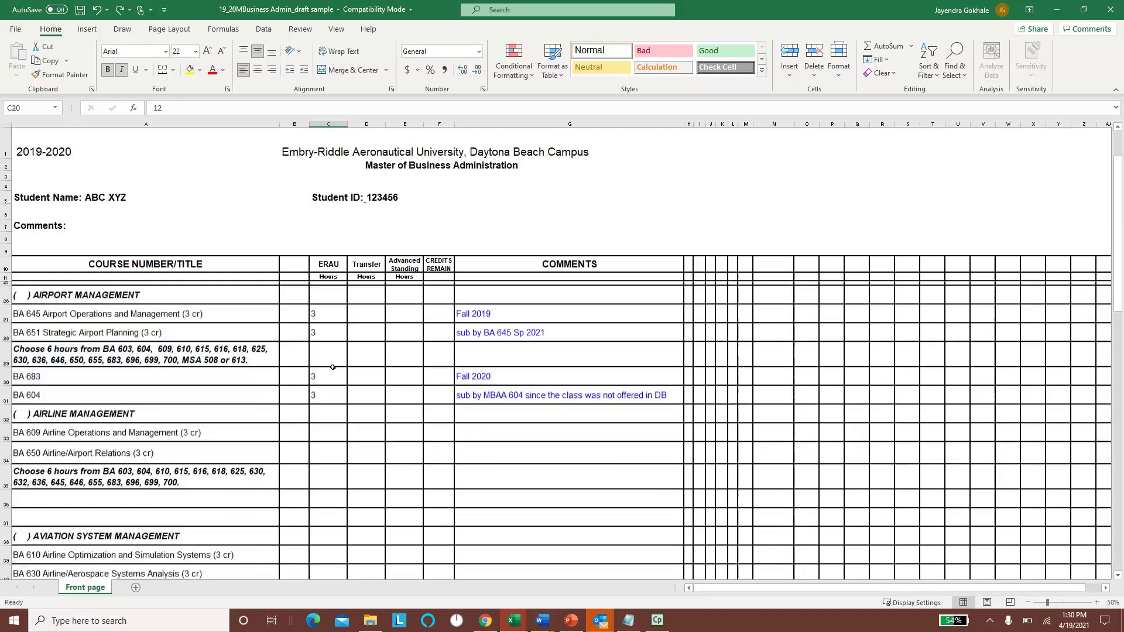
scroll(333, 367, "up", 4)
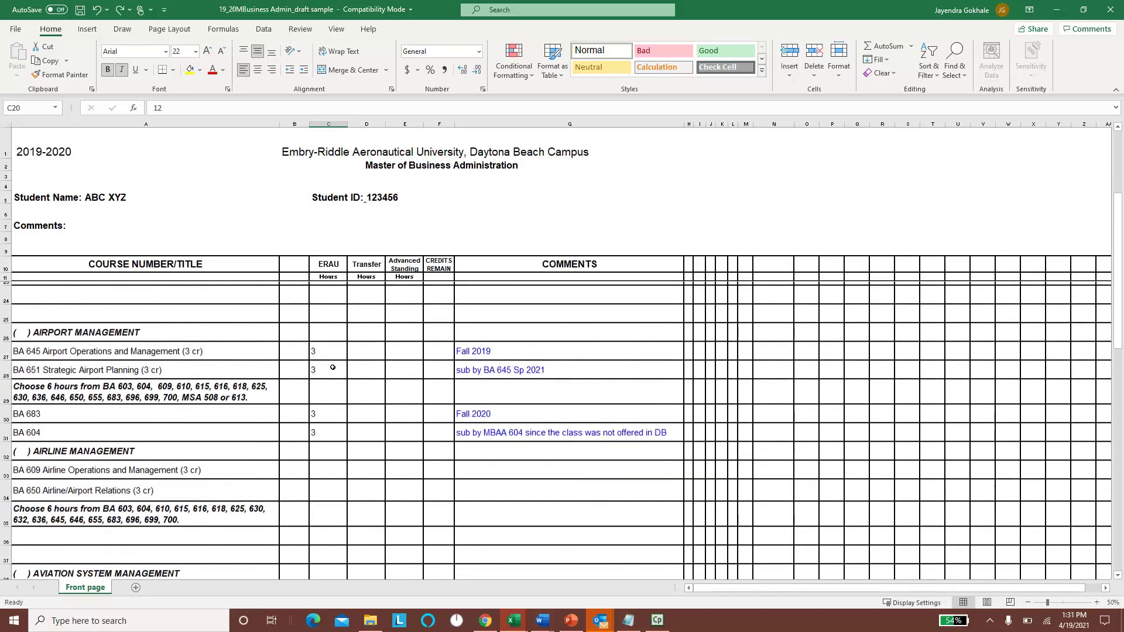
scroll(333, 367, "up", 1)
scroll(333, 367, "down", 6)
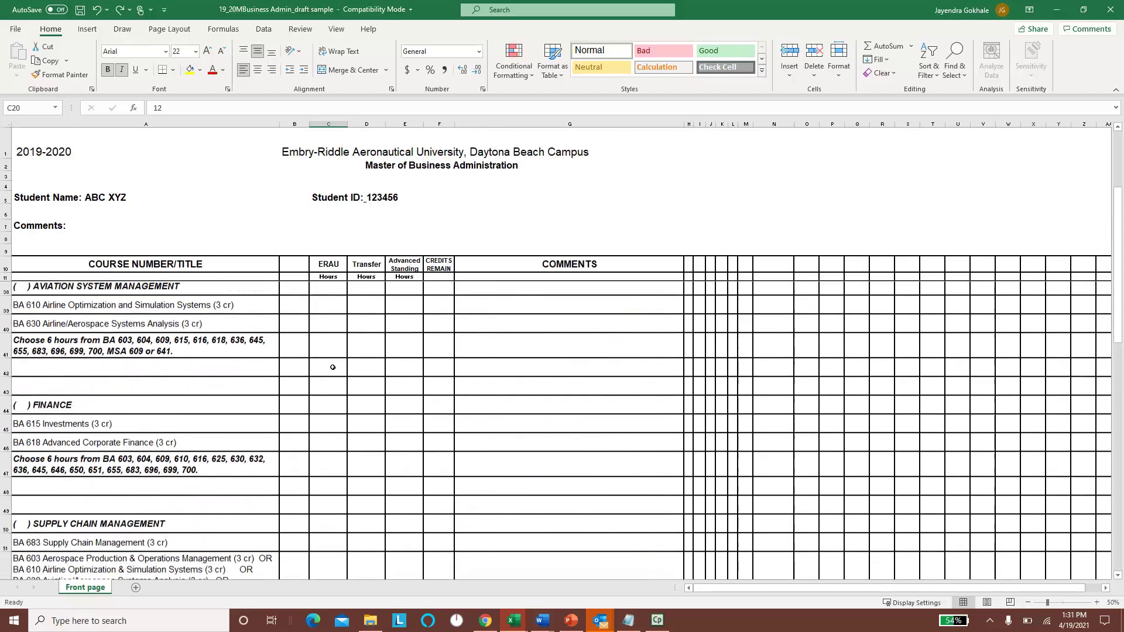
scroll(332, 367, "down", 3)
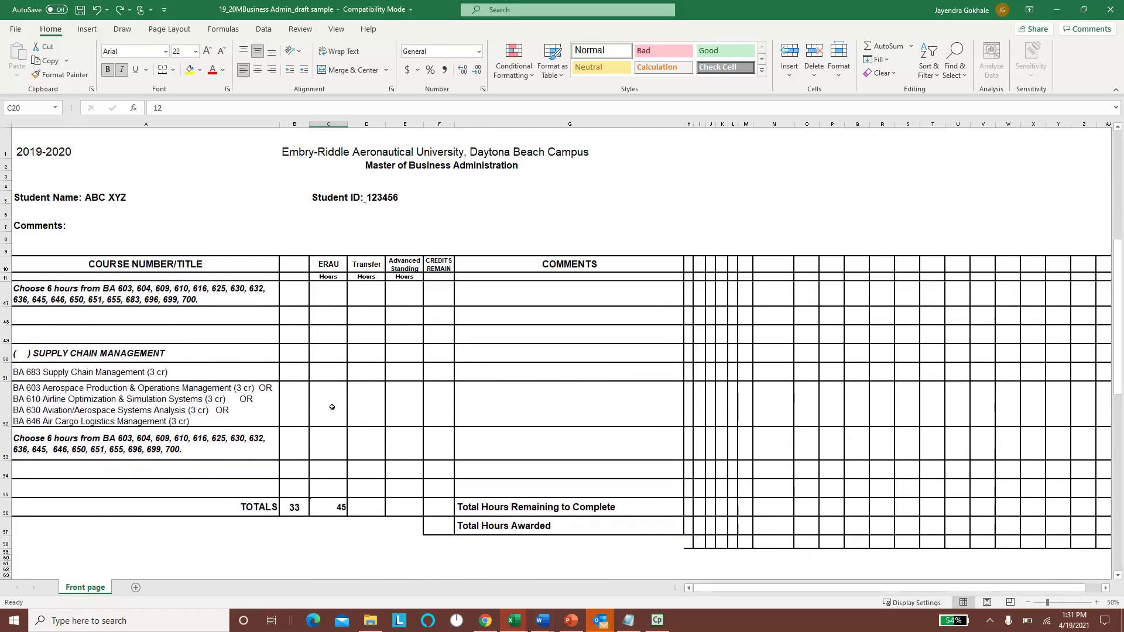
Open the ERAU total formula in C56 for editing and recommit it
left_click(339, 510)
double_click(338, 509)
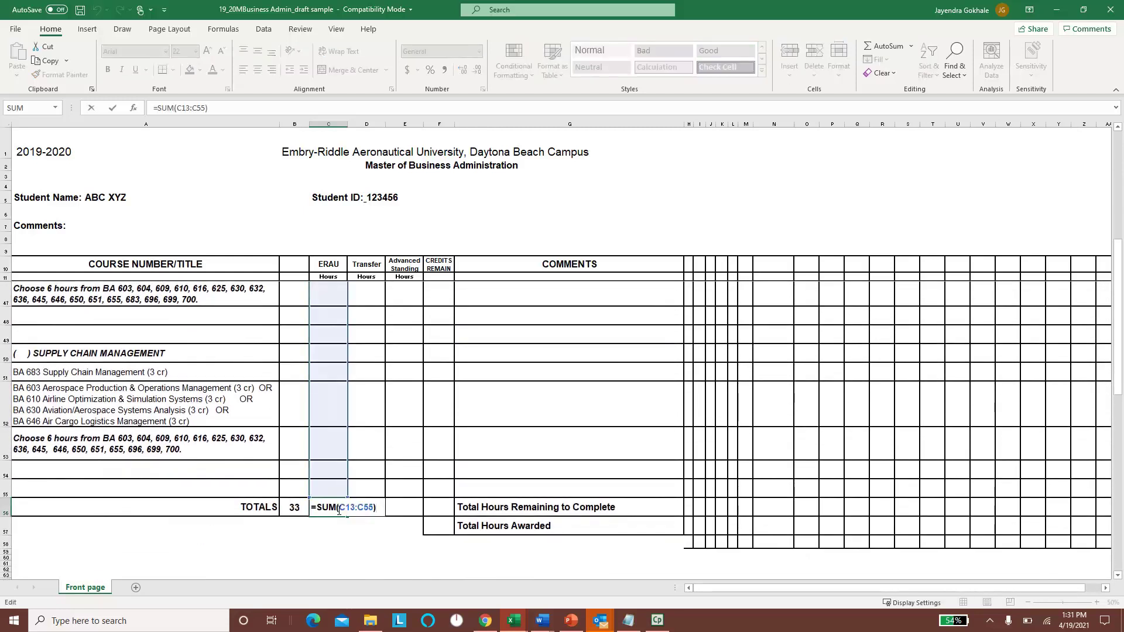
key("Left")
key("Left")
key("Left")
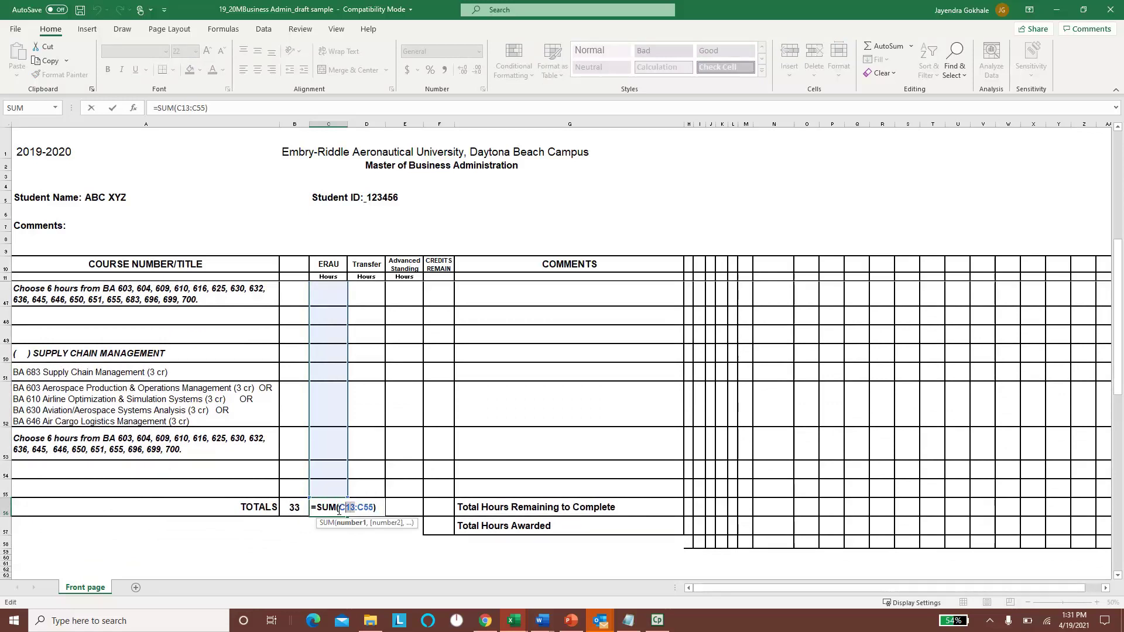
key("Return")
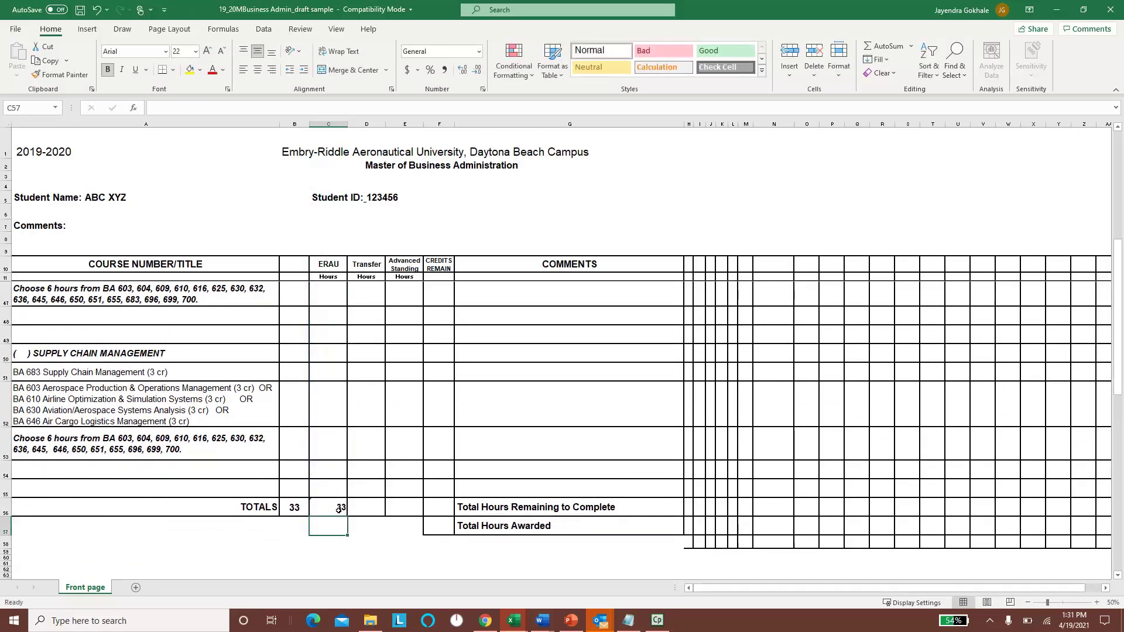
Check the C56 total and the SPECIFIED ELECTIVES hours in C20
left_click(339, 510)
scroll(338, 511, "up", 9)
scroll(338, 510, "up", 1)
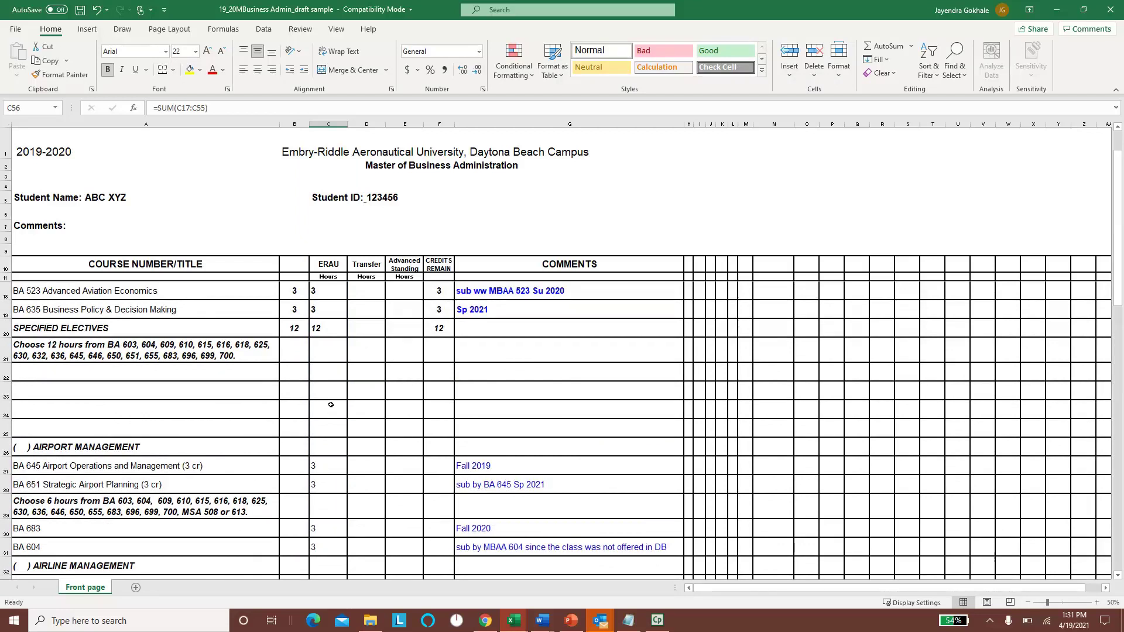
left_click(328, 330)
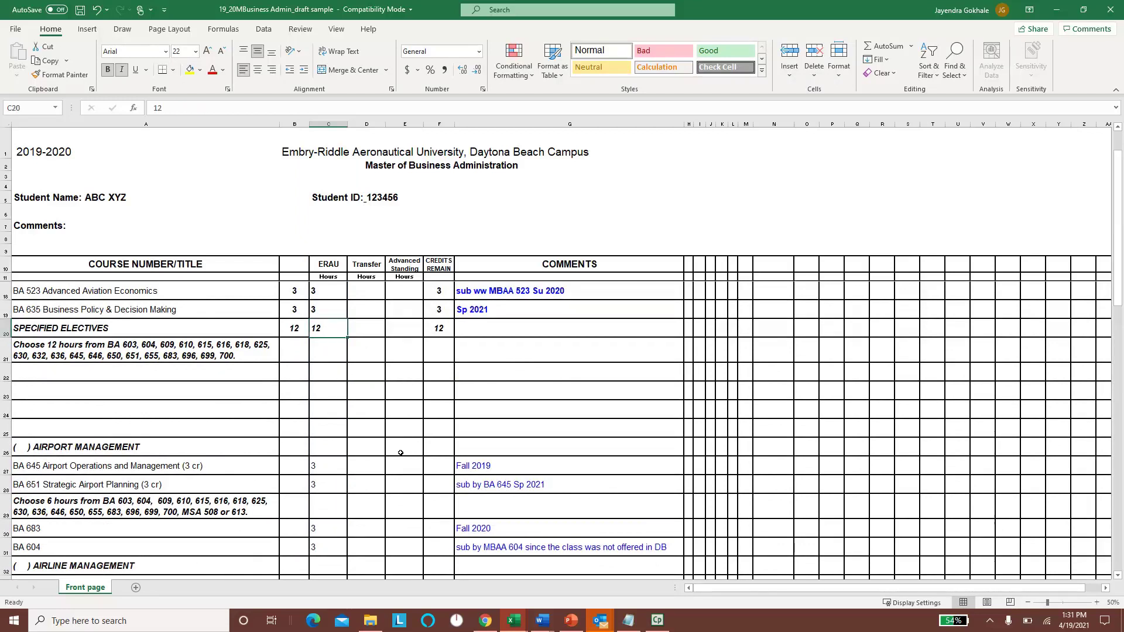
scroll(400, 453, "down", 3)
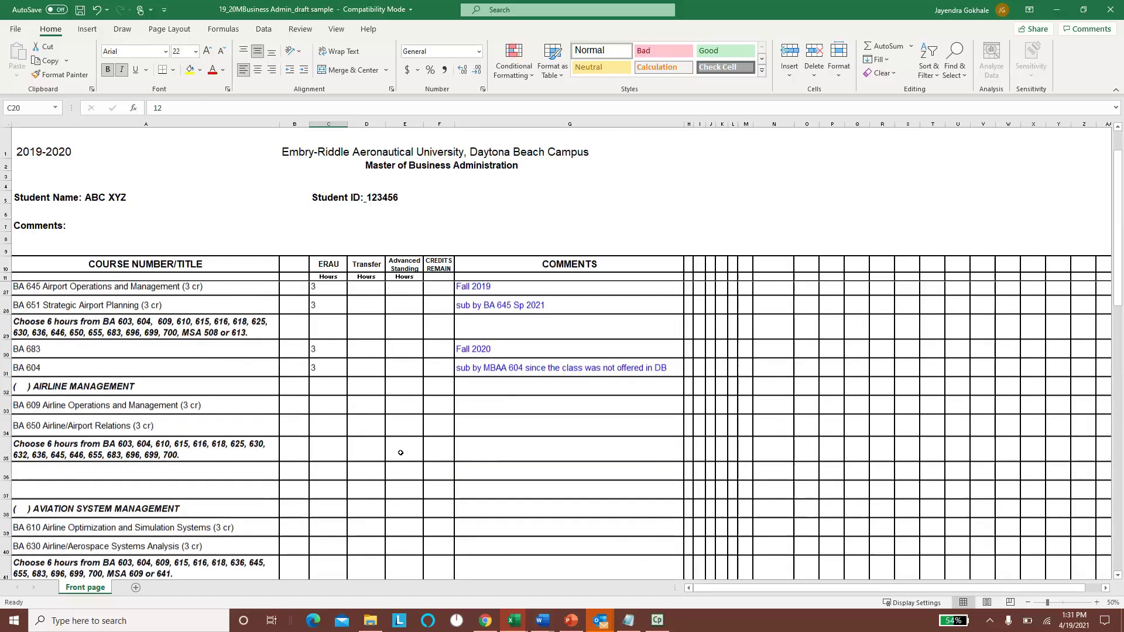
scroll(400, 453, "up", 2)
scroll(401, 453, "down", 10)
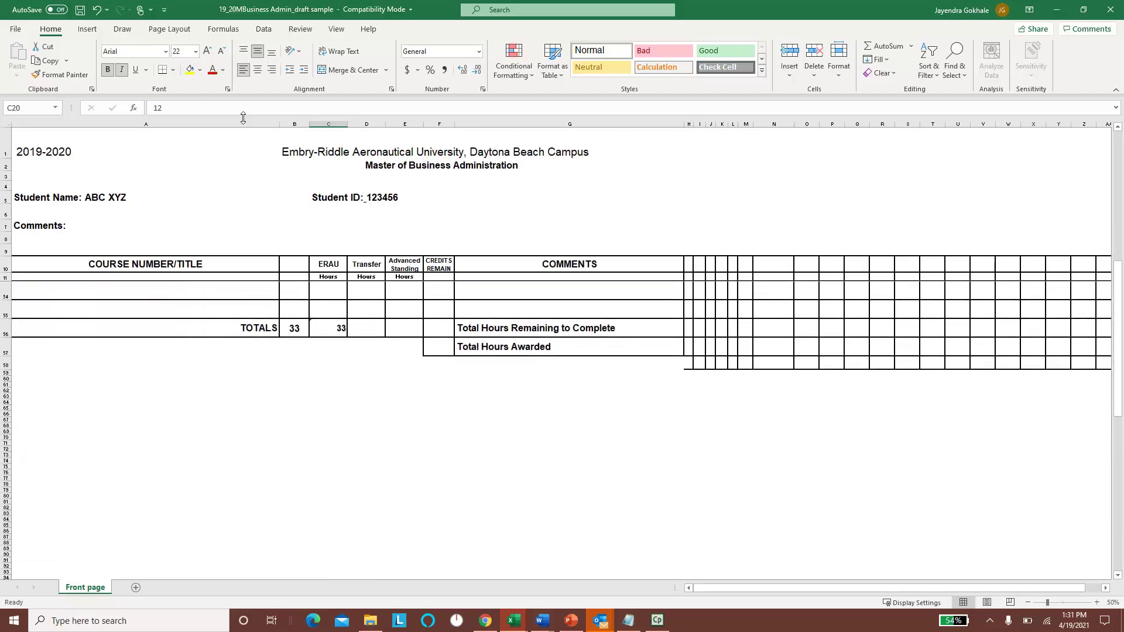
Change the C56 formula to =SUM(C27:C55)+C20 so it shows 24
left_click(321, 324)
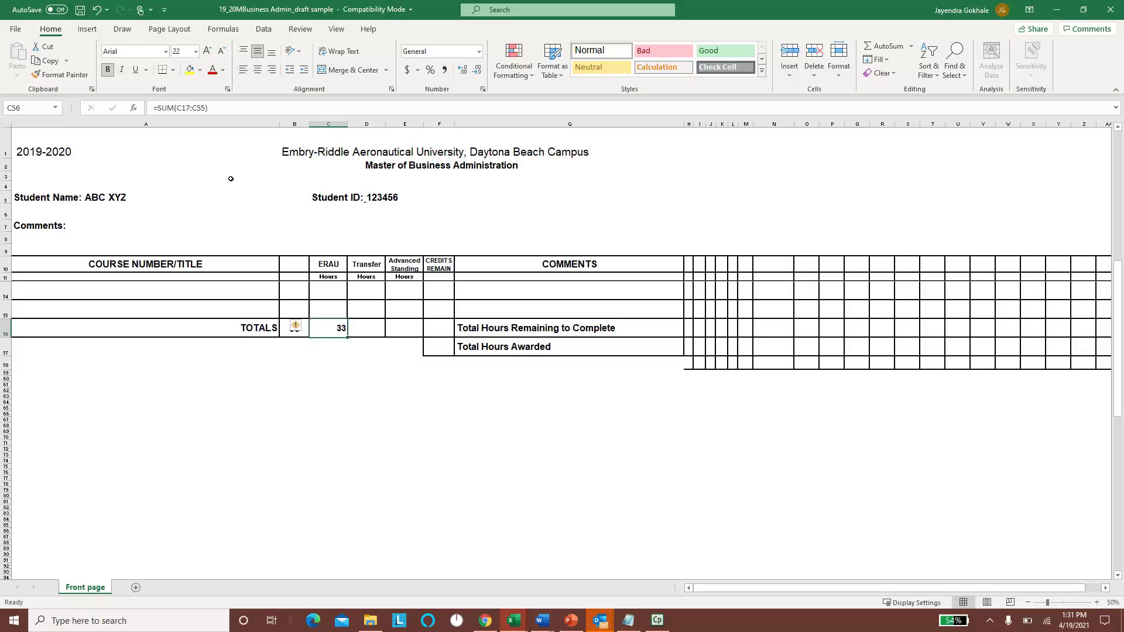
left_click(190, 107)
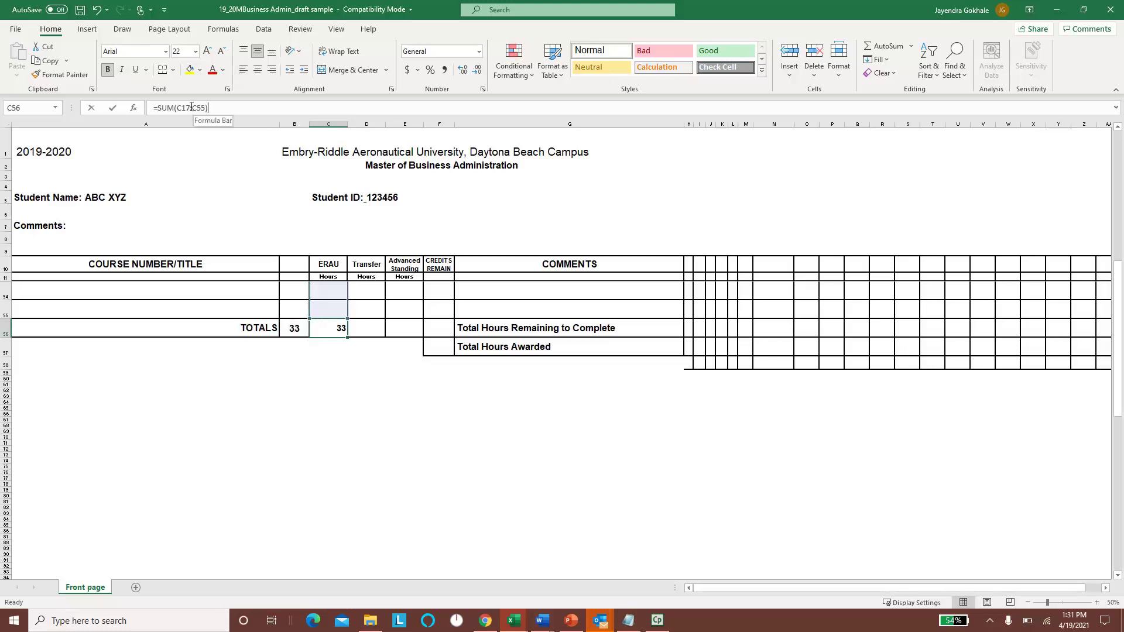
key("BackSpace")
key("BackSpace")
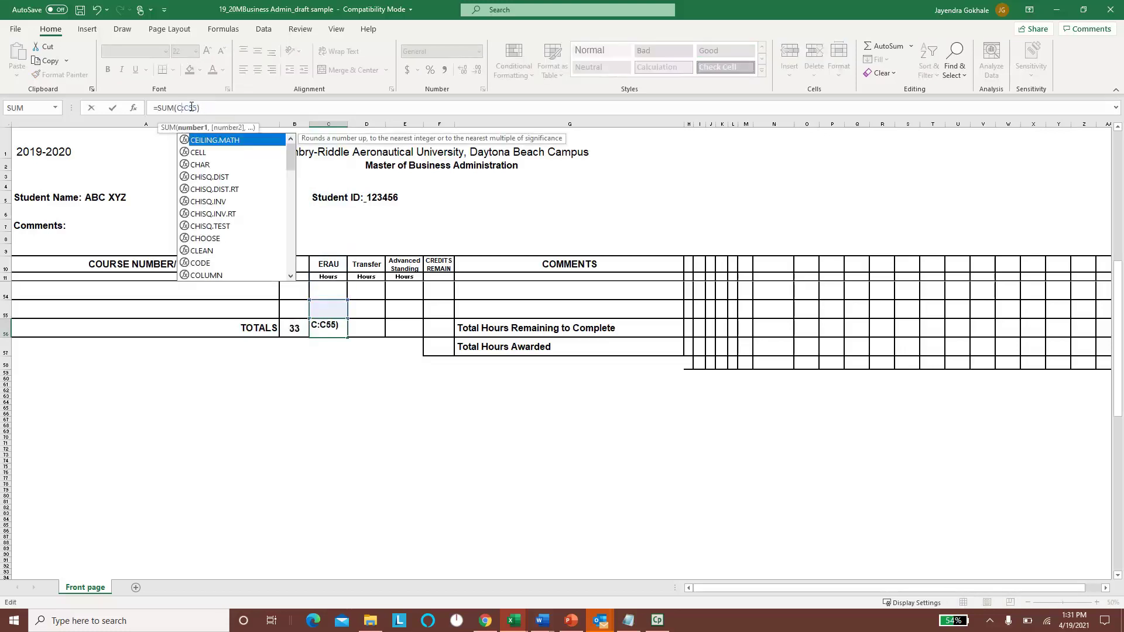
type("27")
left_click(241, 106)
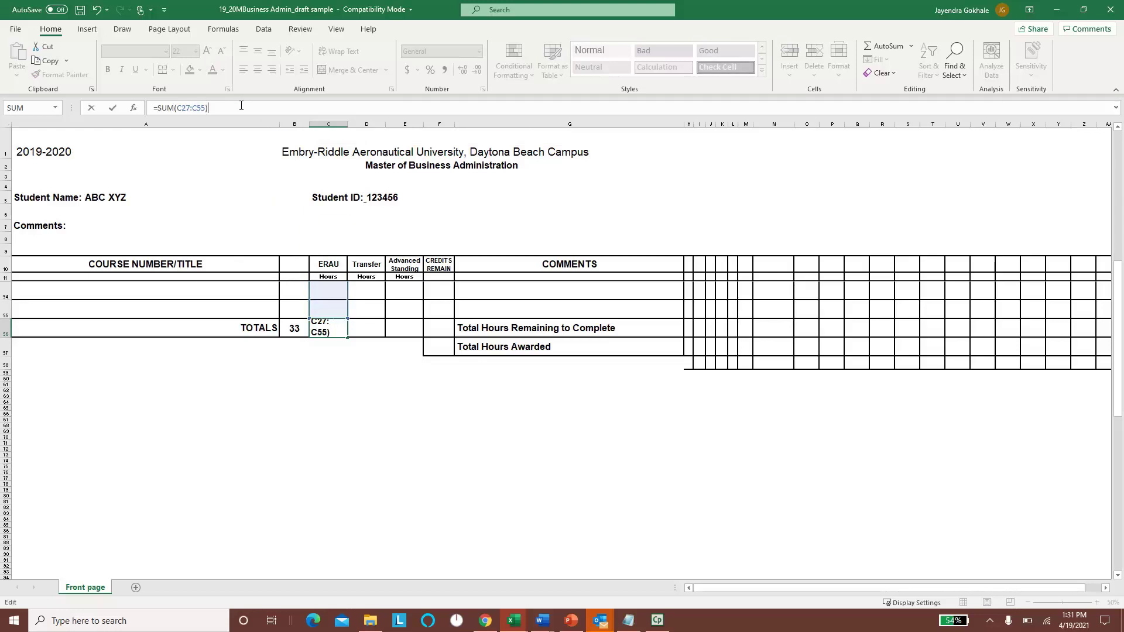
type("+c20")
key("ctrl+Return")
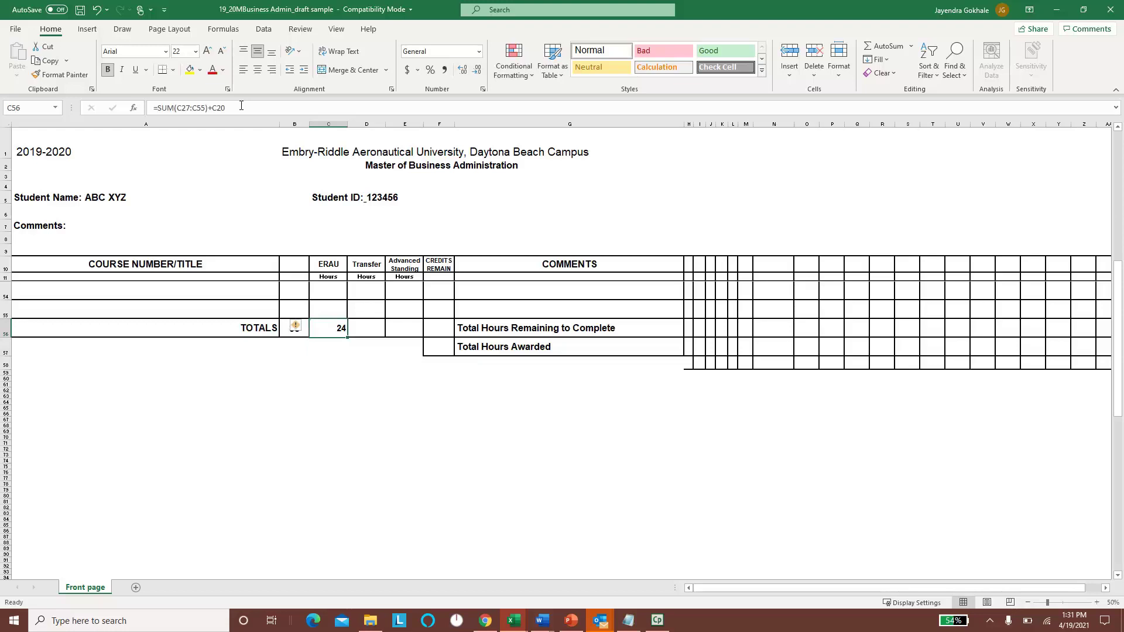
key("Up")
key("Up")
key("Up")
key("Up")
key("Up")
key("Up")
key("Up")
key("Up")
key("Up")
key("Up")
key("Up")
key("Up")
key("Up")
key("Up")
key("Up")
key("Up")
key("Up")
key("Up")
key("Up")
key("Up")
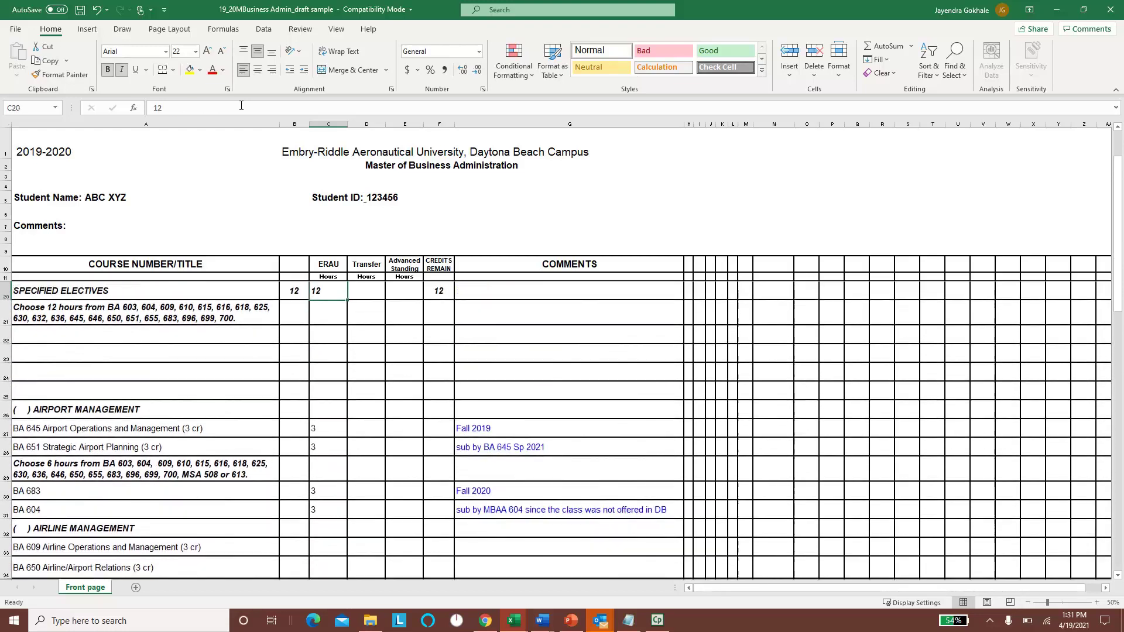
Enter =SUM(C13:C19) in C20 to total the core course hours as 21
scroll(241, 106, "up", 1)
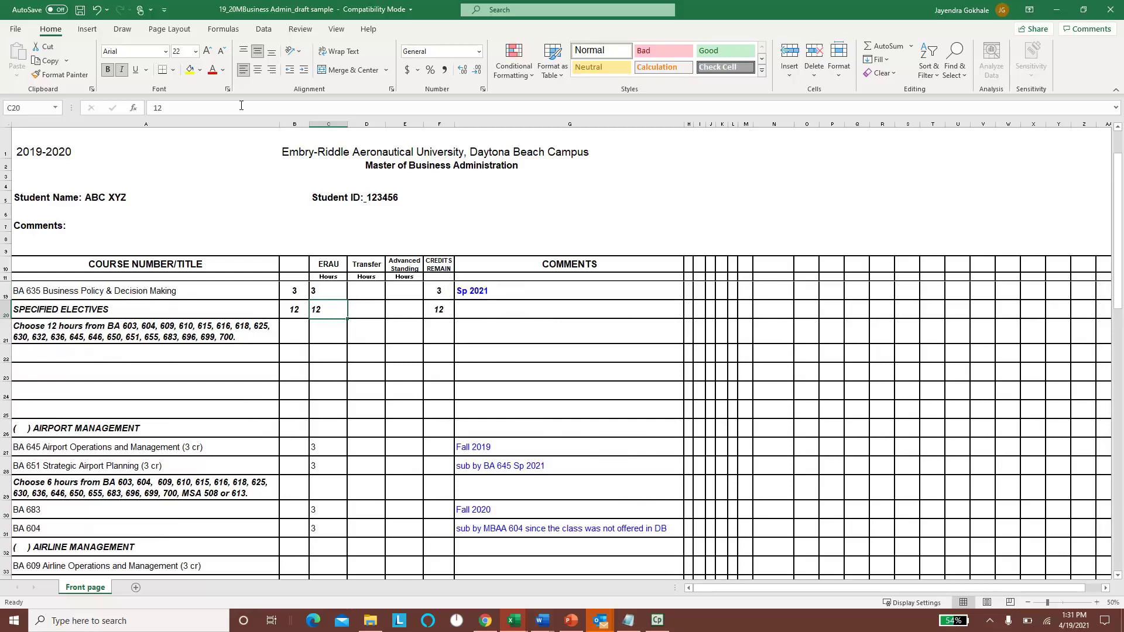
scroll(242, 105, "up", 2)
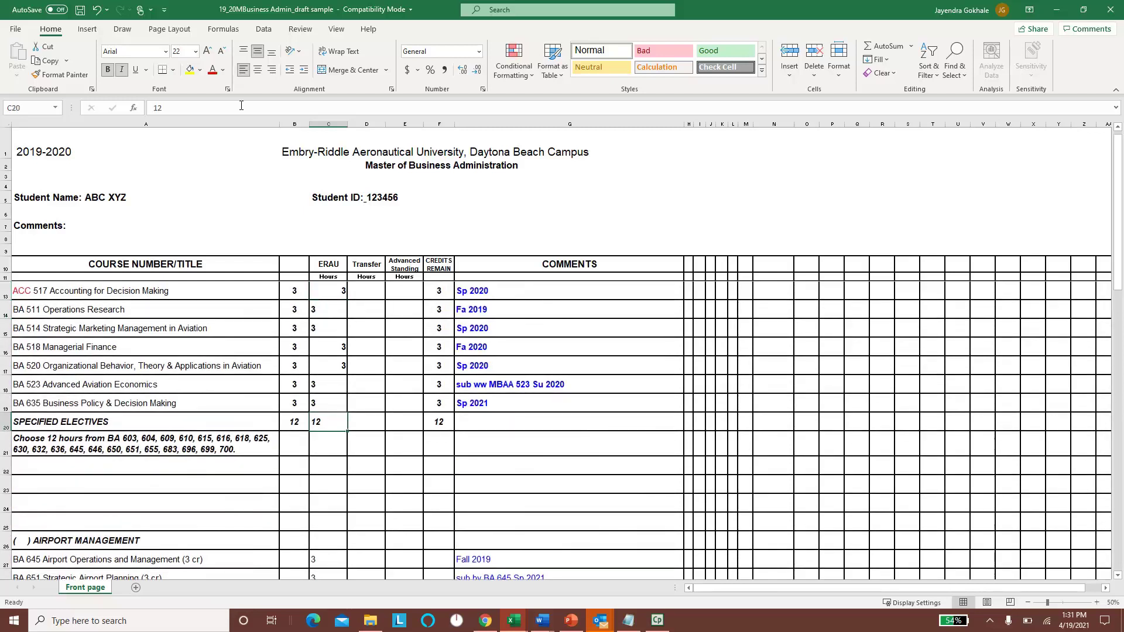
type("=sum")
key("Tab")
key("Up")
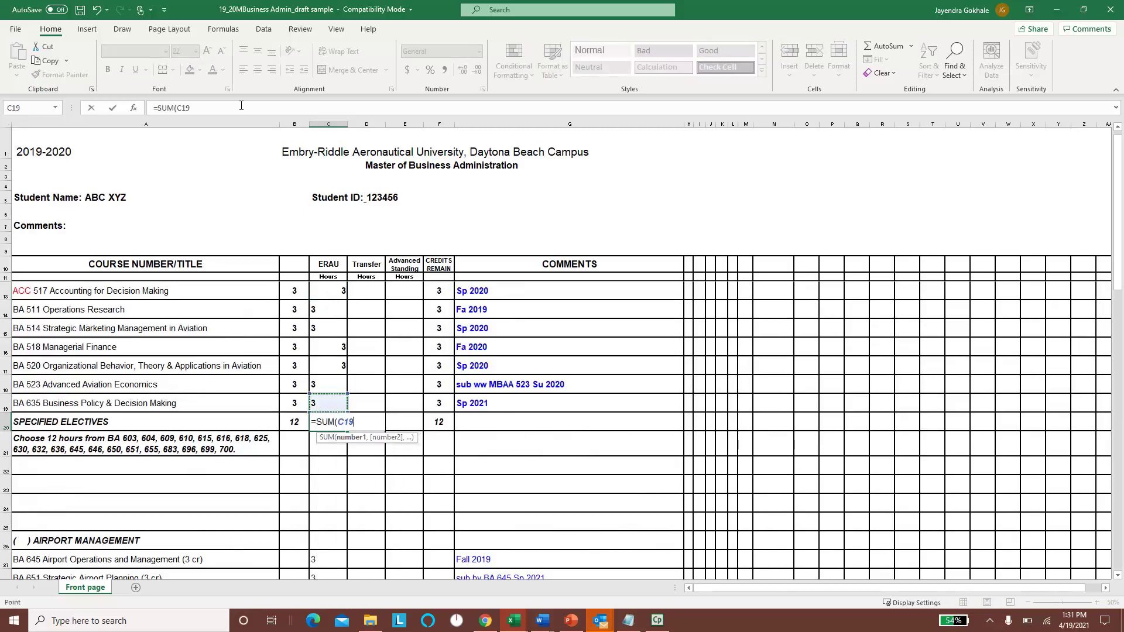
key("shift+Up")
key("shift+Up")
key("shift+Up")
key("shift+Up")
key("shift+Up")
key("shift+Up")
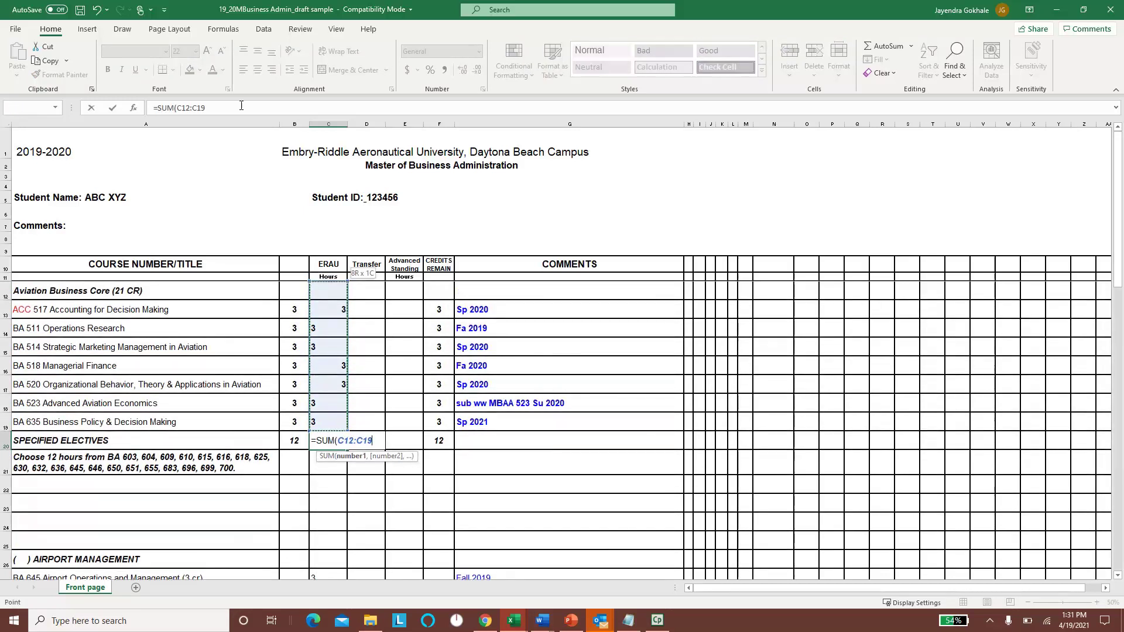
key("Return")
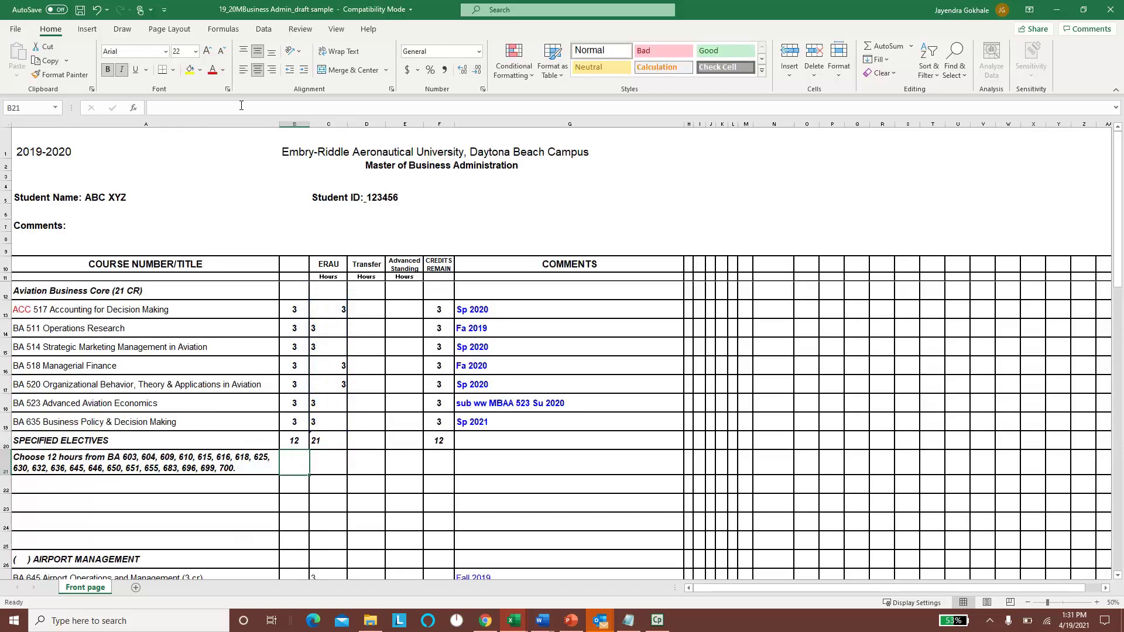
Copy cells around B20 and C20, then cancel the copy
key("Right")
key("ctrl+c")
key("Left")
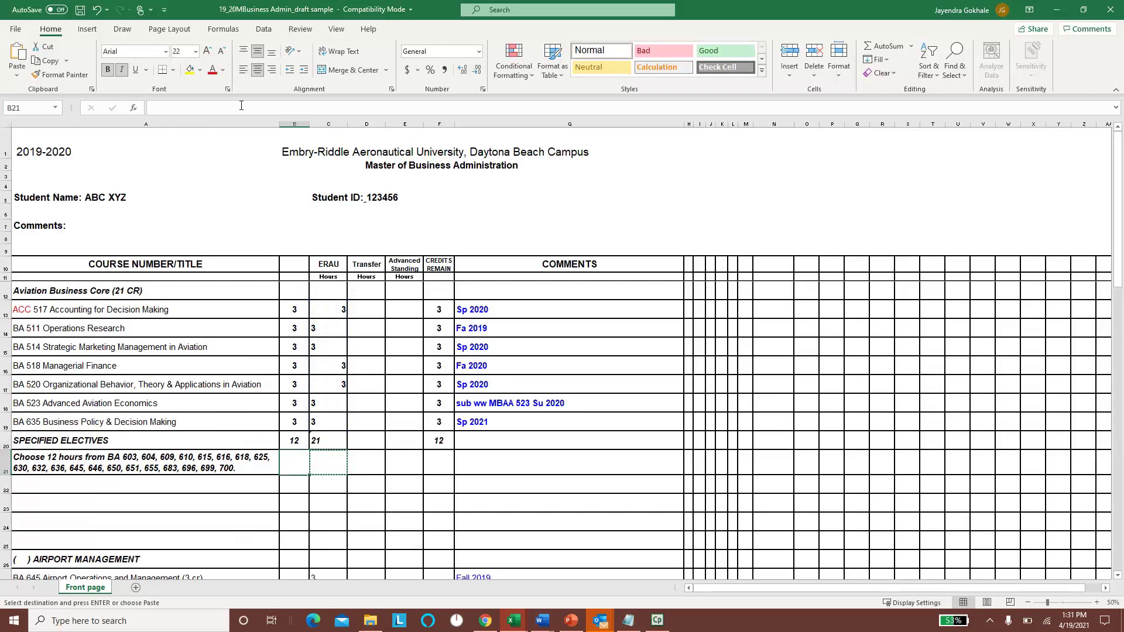
key("Left")
key("Right")
key("Up")
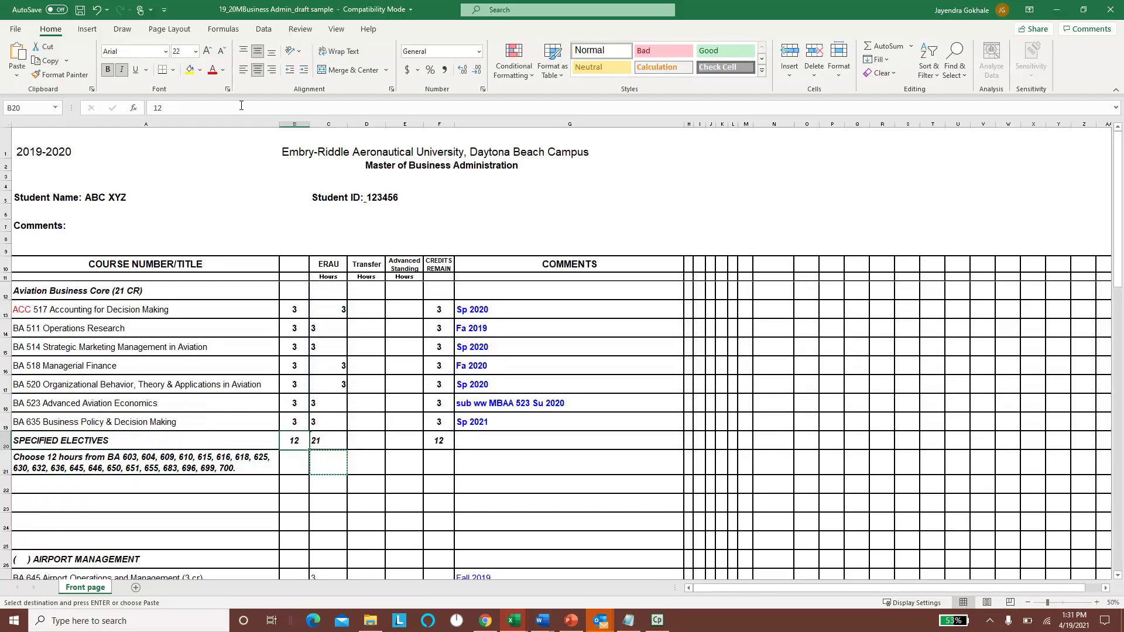
key("ctrl+c")
key("Right")
key("Left")
key("Escape")
Copy the C20 subtotal formula into B20
key("Right")
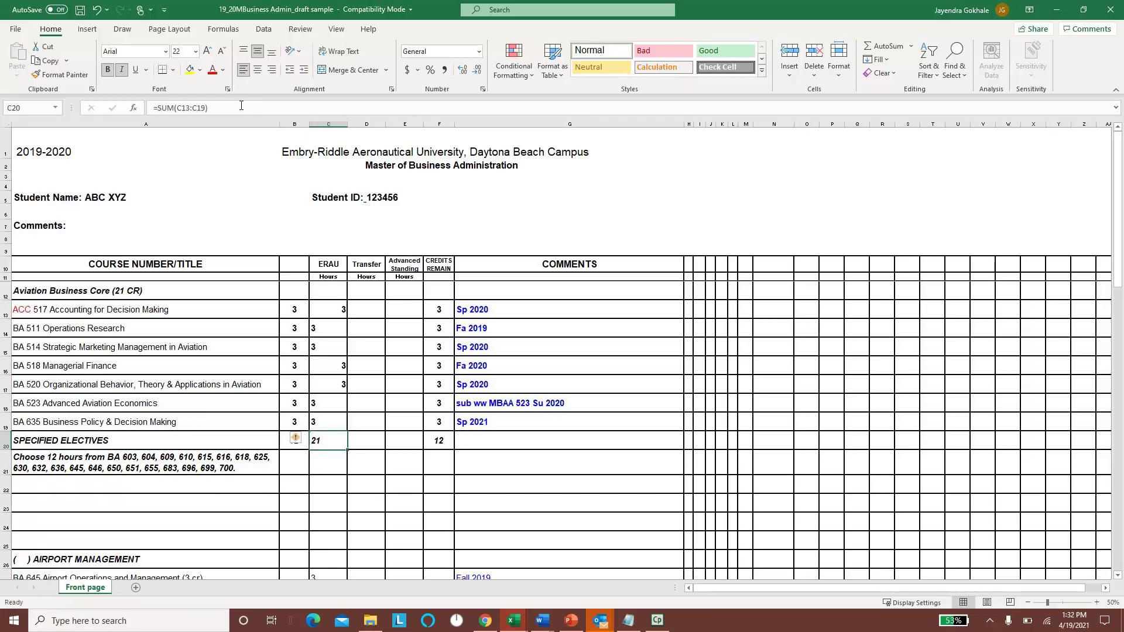
key("ctrl+c")
key("Left")
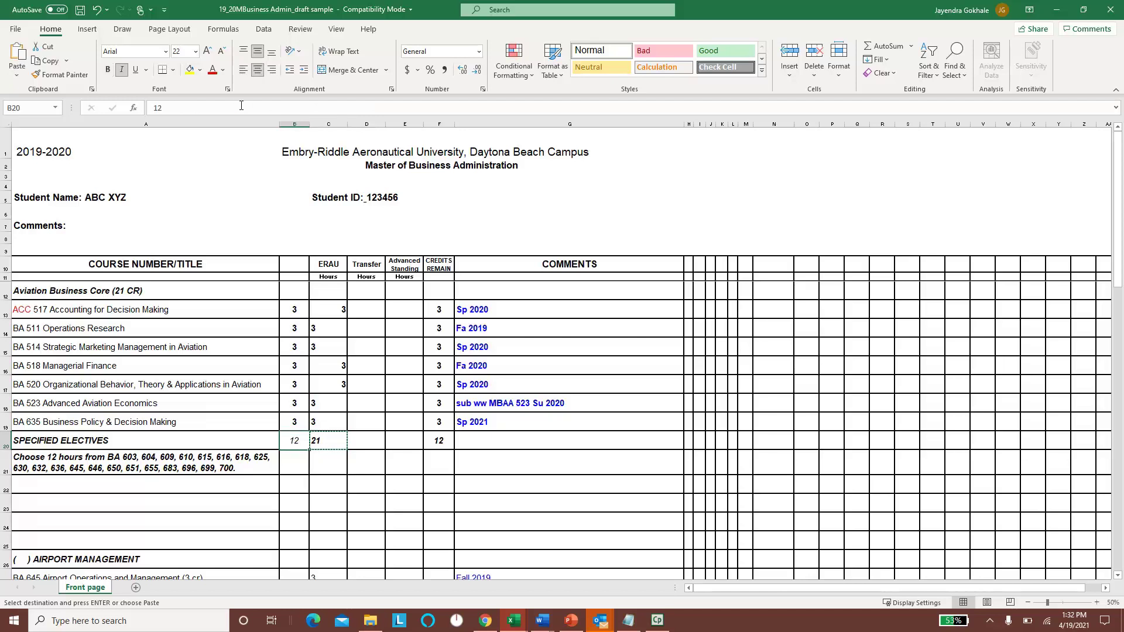
key("ctrl+v")
Move down to the TOTALS row to confirm the ERAU total in C56 reads 33
key("Down")
key("Down")
key("Down")
key("Down")
key("Down")
key("Down")
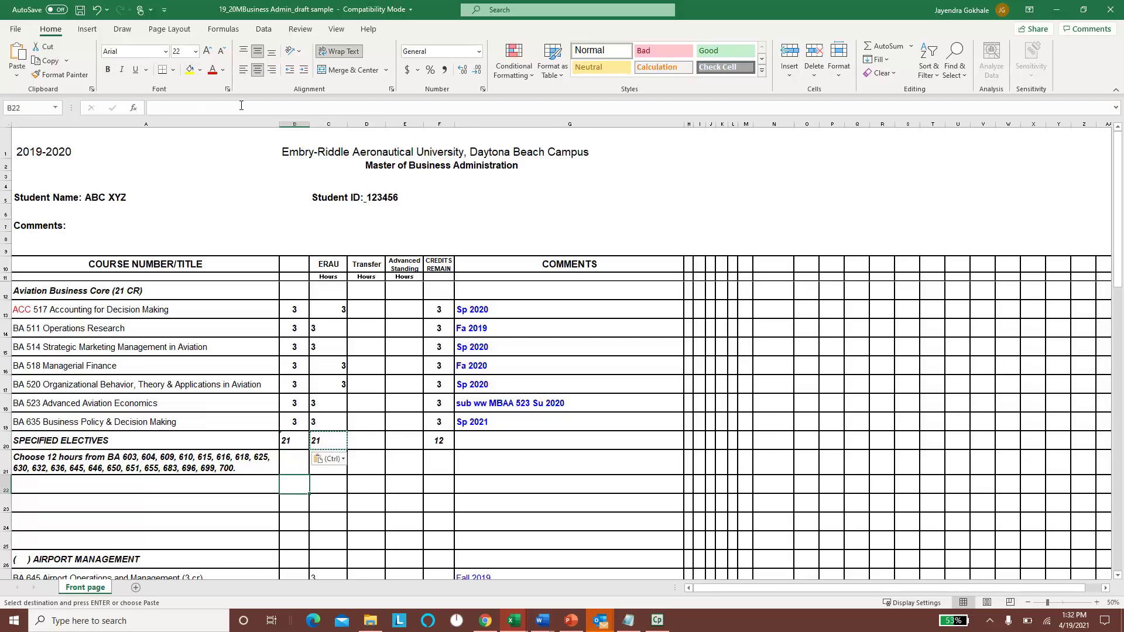
key("Down")
key("Down")
key("Down")
key("Down")
key("Down")
key("Down")
key("Down")
key("Down")
key("Down")
key("Down")
key("Down")
key("Down")
key("Down")
key("Down")
key("Down")
key("Down")
key("Down")
key("Down")
key("Down")
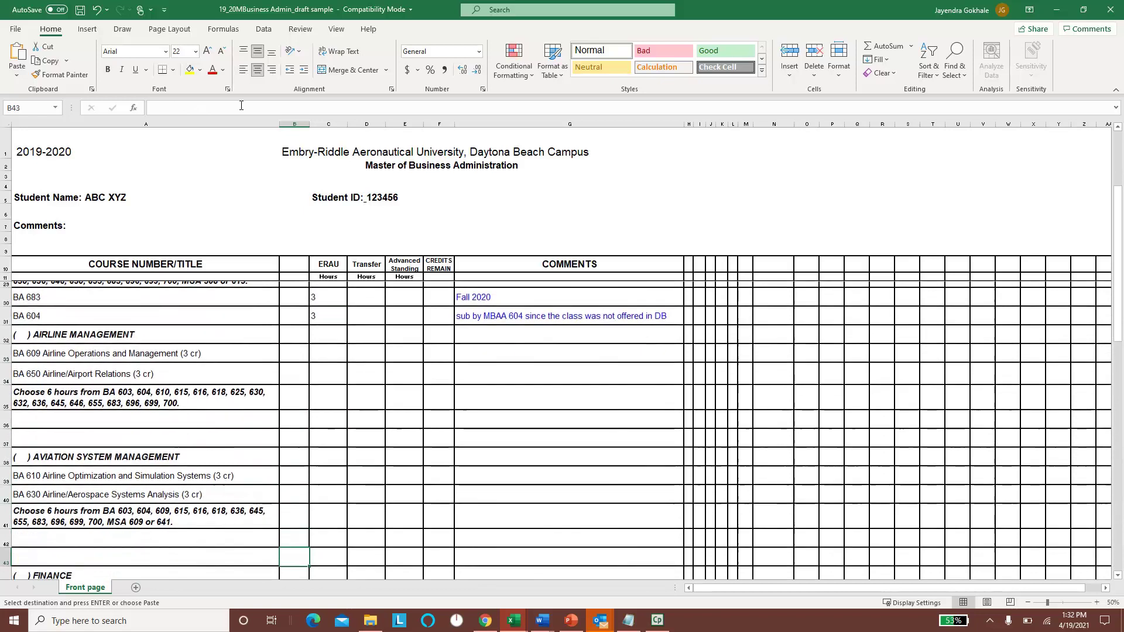
key("Down")
key("Down")
key("Down")
key("Down")
key("Down")
key("Down")
key("Down")
key("Down")
key("Down")
key("Down")
key("Down")
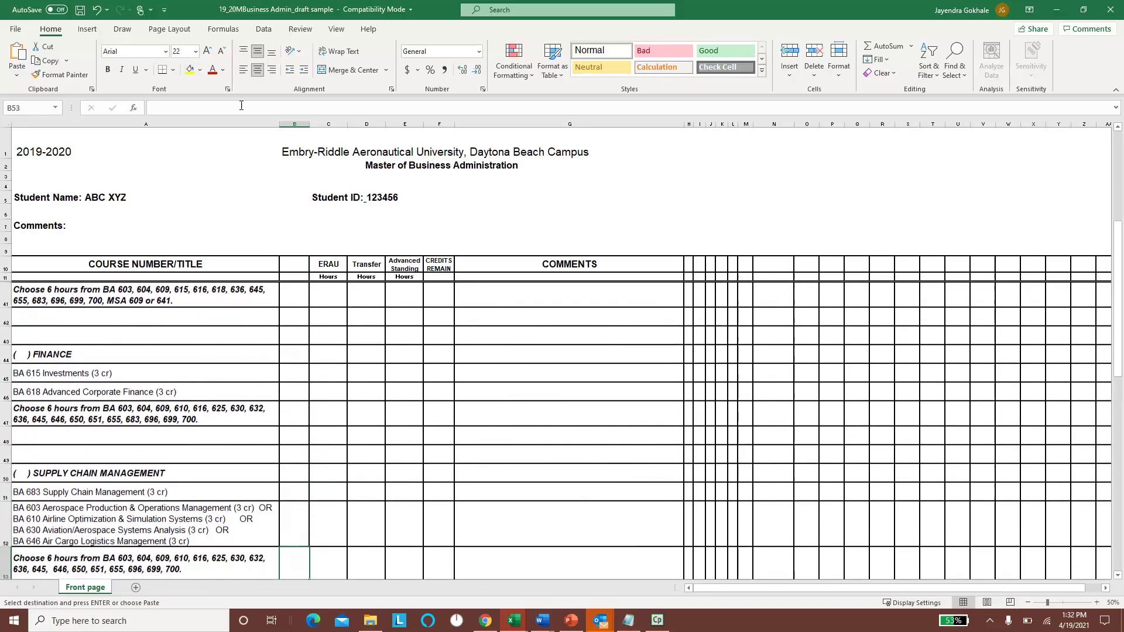
key("Down")
key("Up")
key("Right")
key("Right")
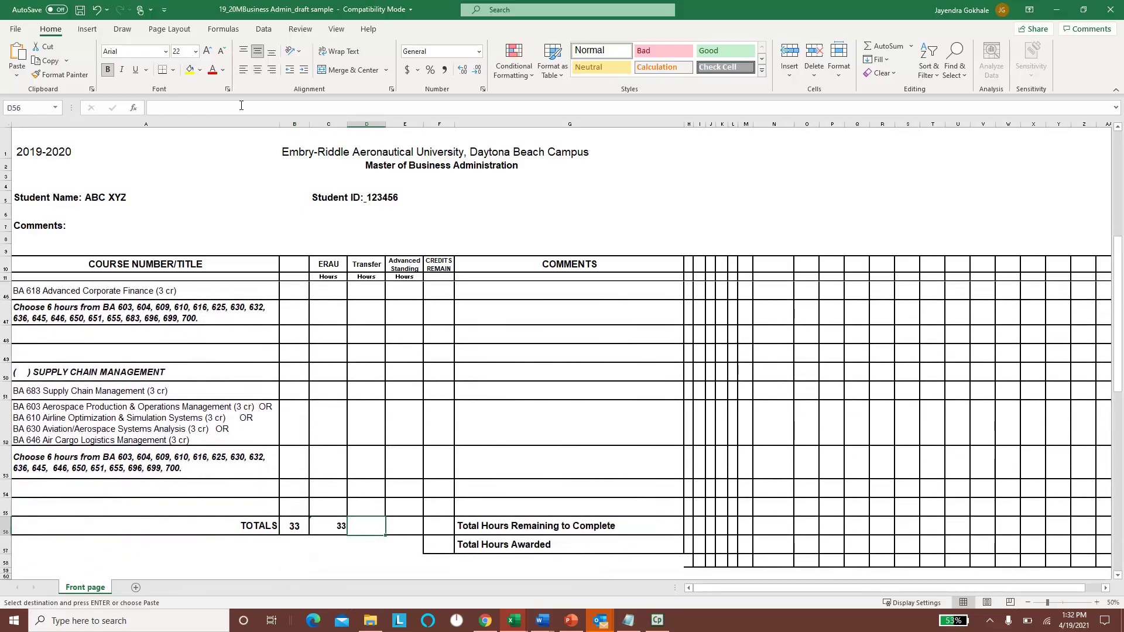
key("Left")
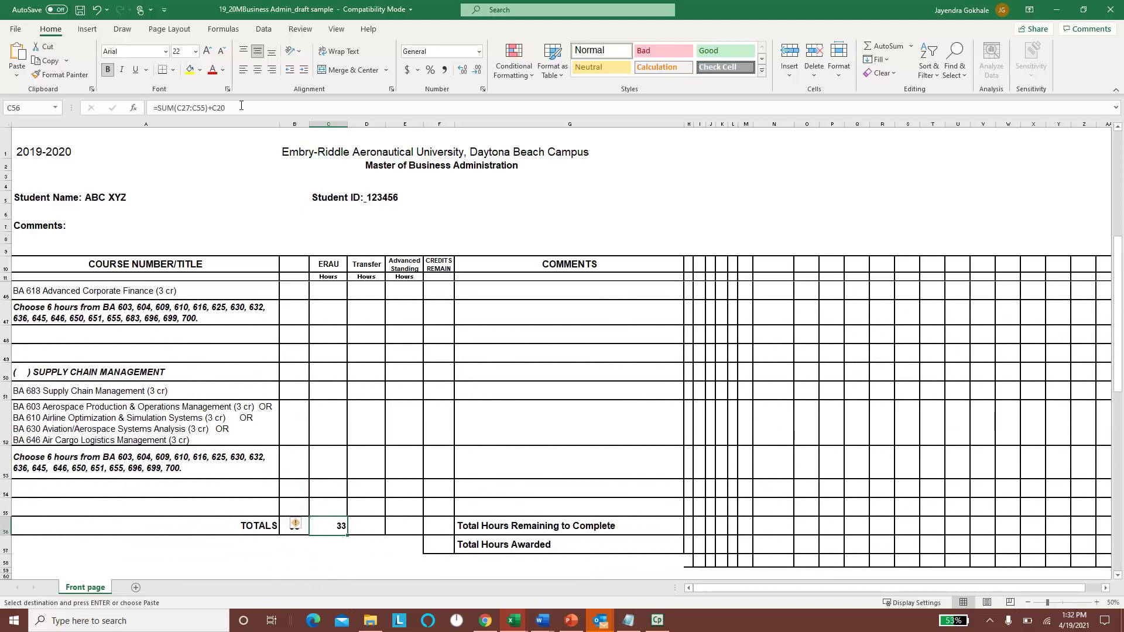